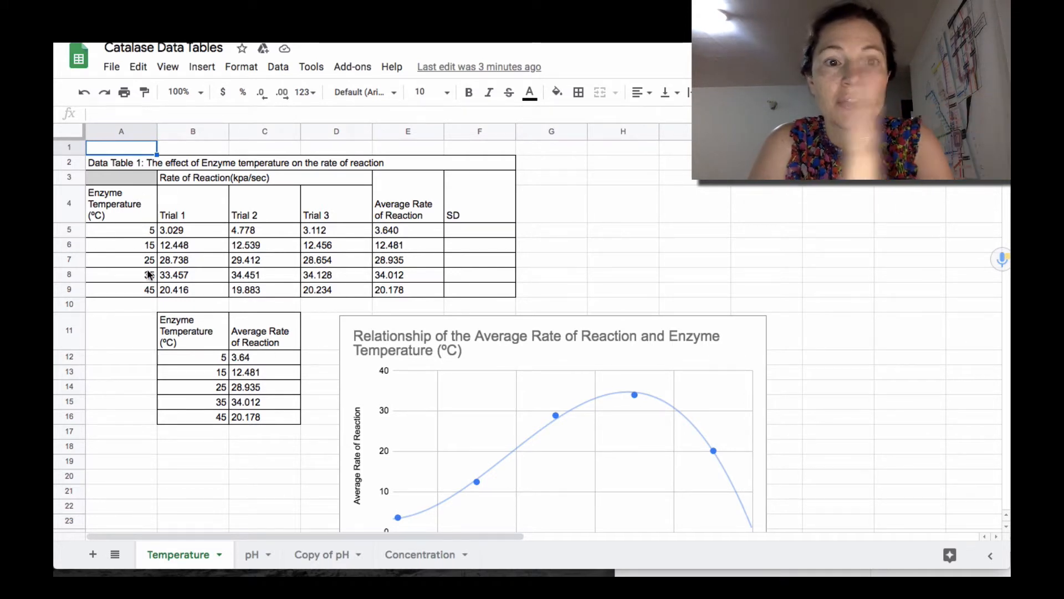
Calculate the sample standard deviation of the 5 ºC trials in cell F5 with =STDEV.S(B5:D5).
{"action": "left_click", "coordinate": [470, 229]}
{"action": "type", "text": "=stdev"}
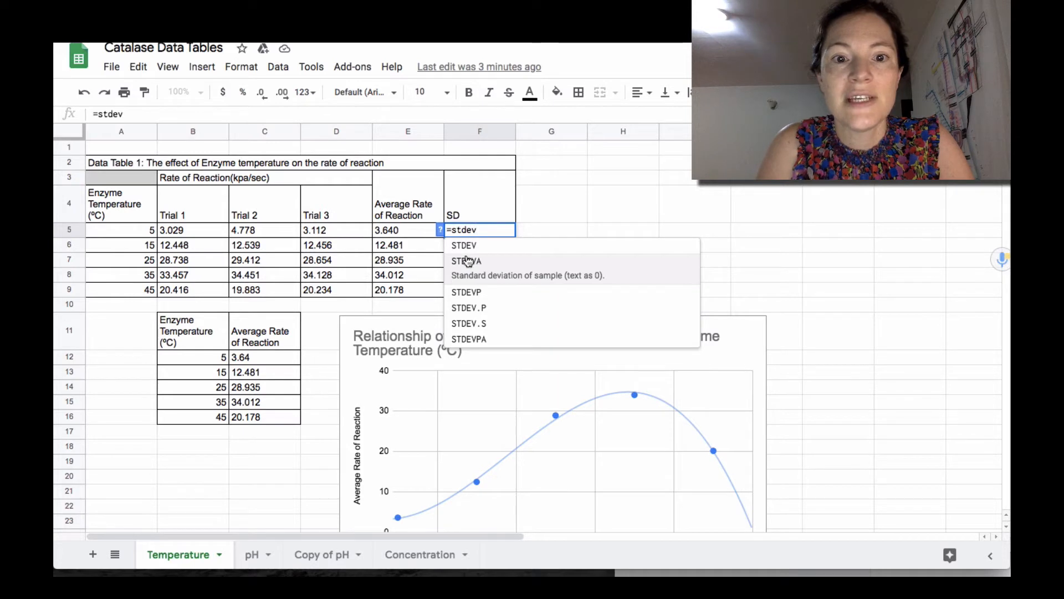
{"action": "left_click", "coordinate": [470, 322]}
{"action": "left_click_drag", "start_coordinate": [197, 231], "coordinate": [322, 236]}
{"action": "key", "text": "Return"}
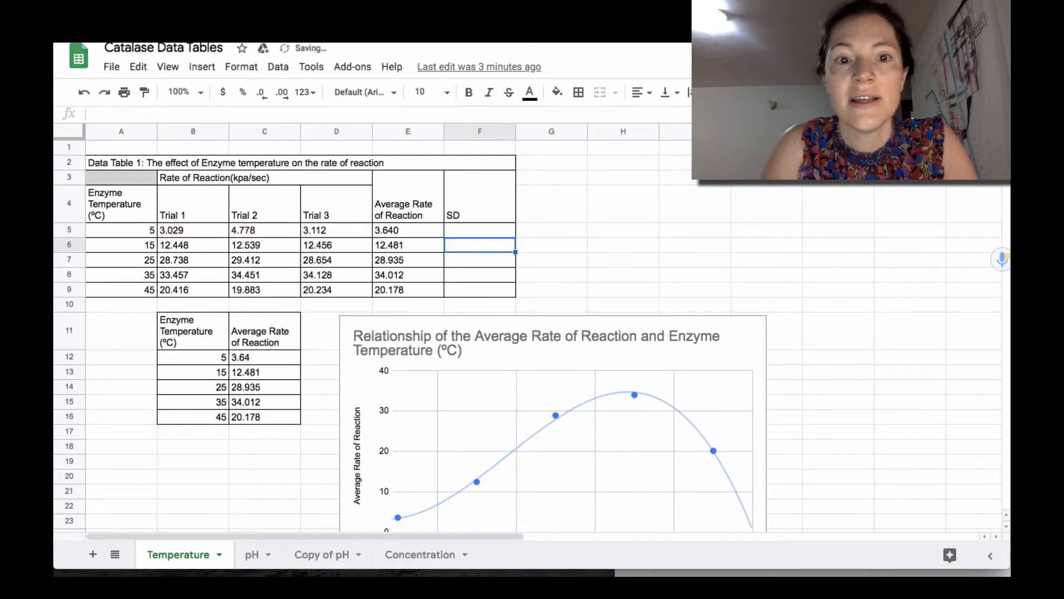
{"action": "left_click", "coordinate": [467, 232]}
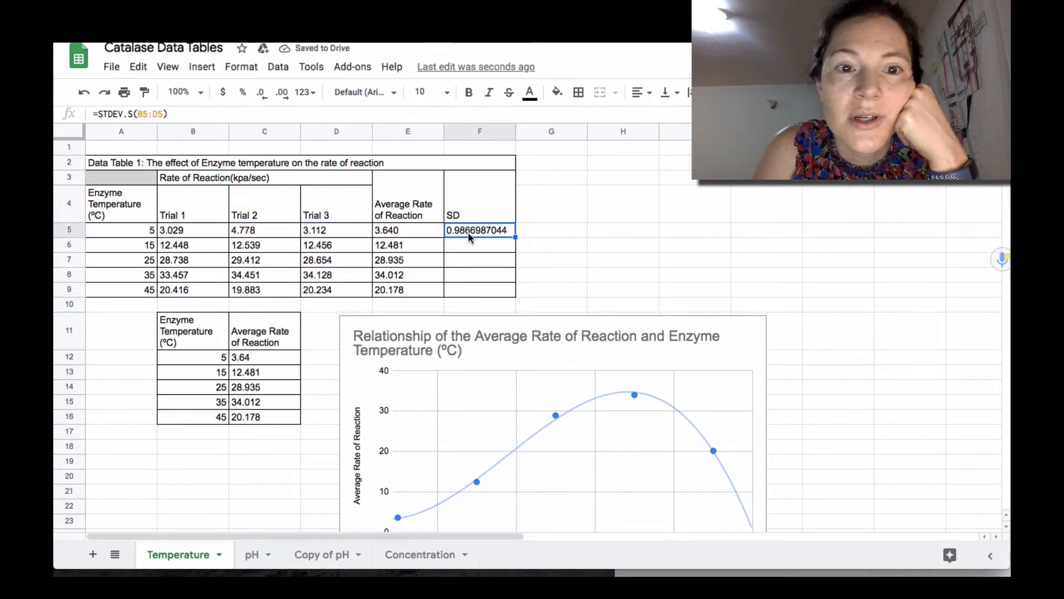
Display the average rates in E5:E9 with two decimal places and fill the F5 standard deviation formula down to F9.
{"action": "left_click_drag", "start_coordinate": [404, 231], "coordinate": [408, 289]}
{"action": "left_click", "coordinate": [261, 95]}
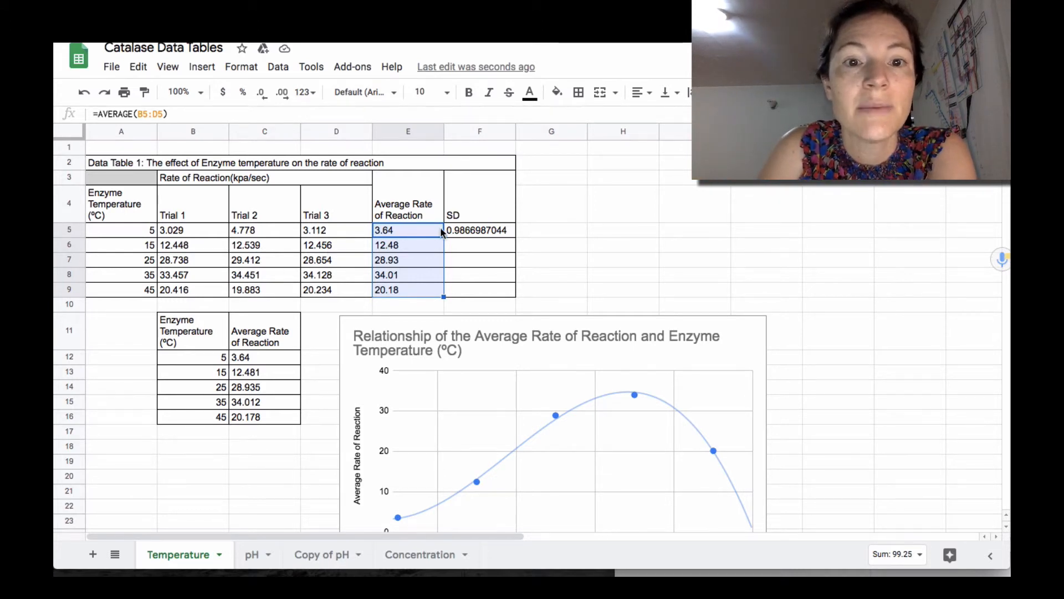
{"action": "left_click", "coordinate": [501, 235]}
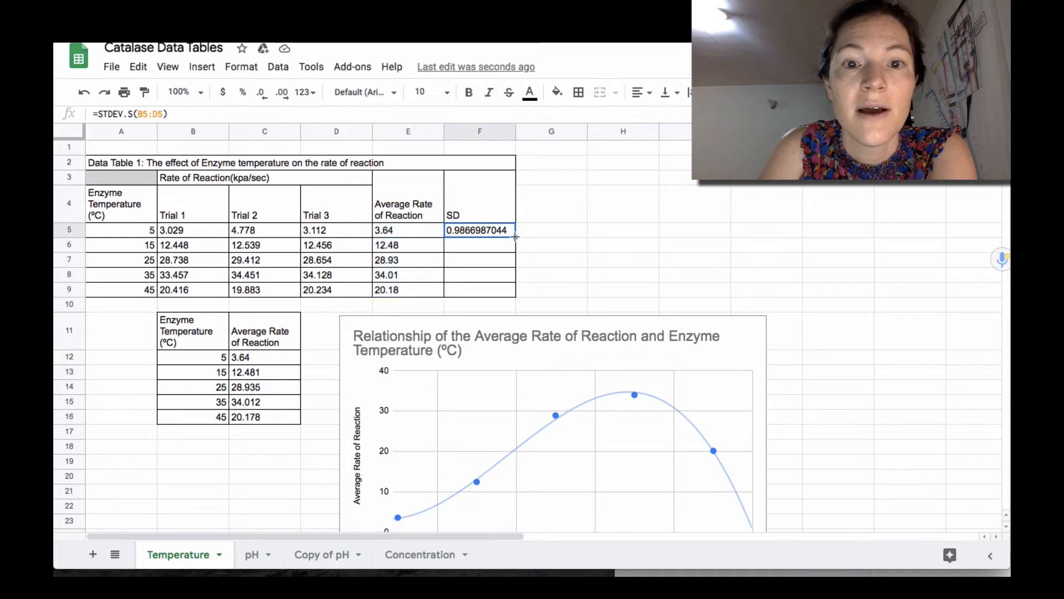
{"action": "left_click_drag", "start_coordinate": [515, 237], "coordinate": [515, 296]}
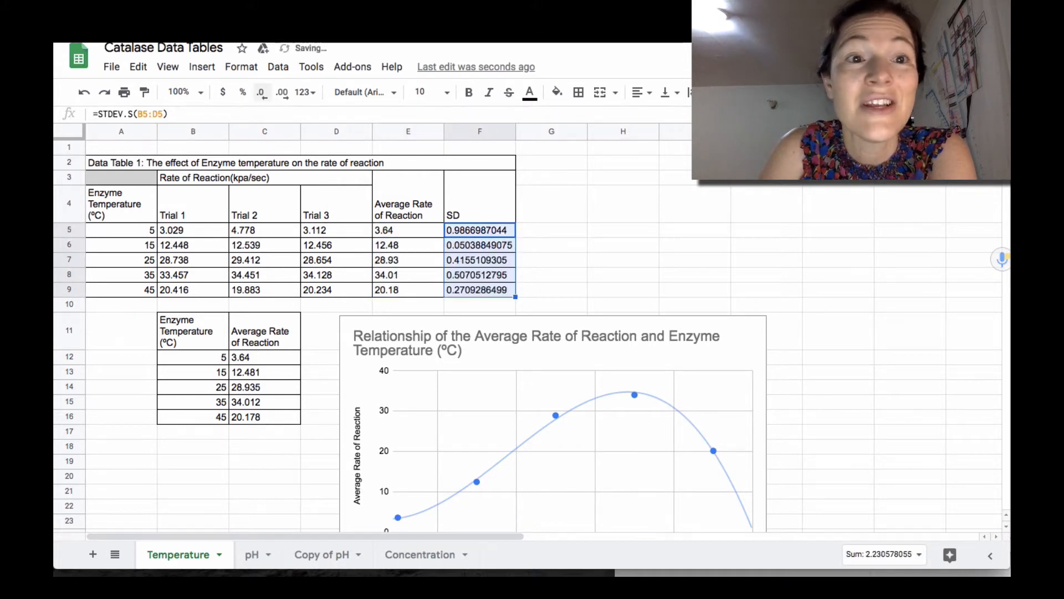
Reduce the standard deviation values in F5:F9 to two decimal places.
{"action": "left_click", "coordinate": [262, 93]}
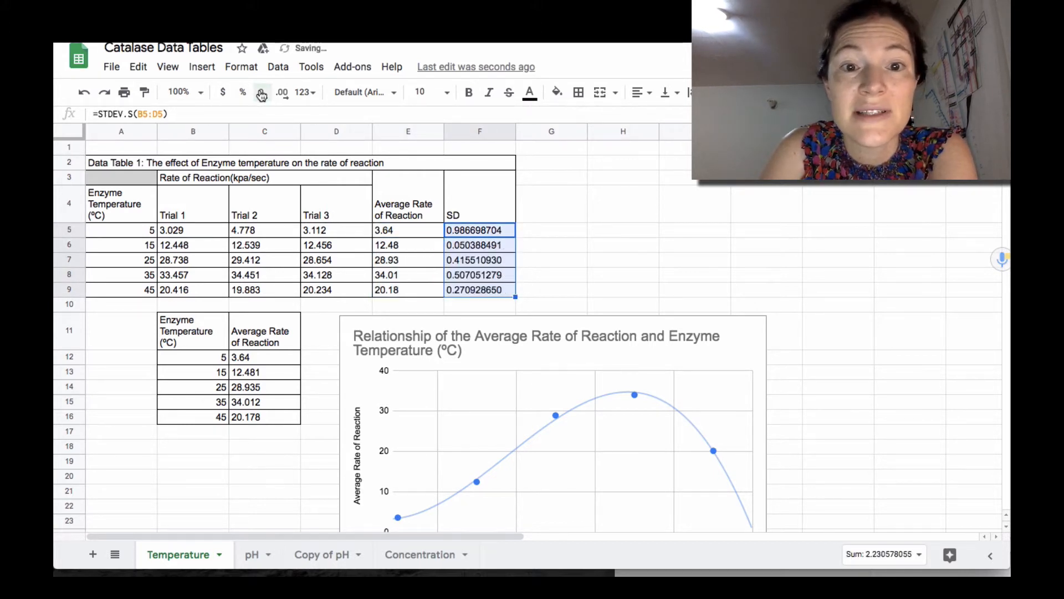
{"action": "left_click", "coordinate": [261, 93]}
{"action": "left_click", "coordinate": [262, 93]}
{"action": "left_click", "coordinate": [262, 93]}
{"action": "left_click", "coordinate": [262, 94]}
{"action": "left_click", "coordinate": [261, 93]}
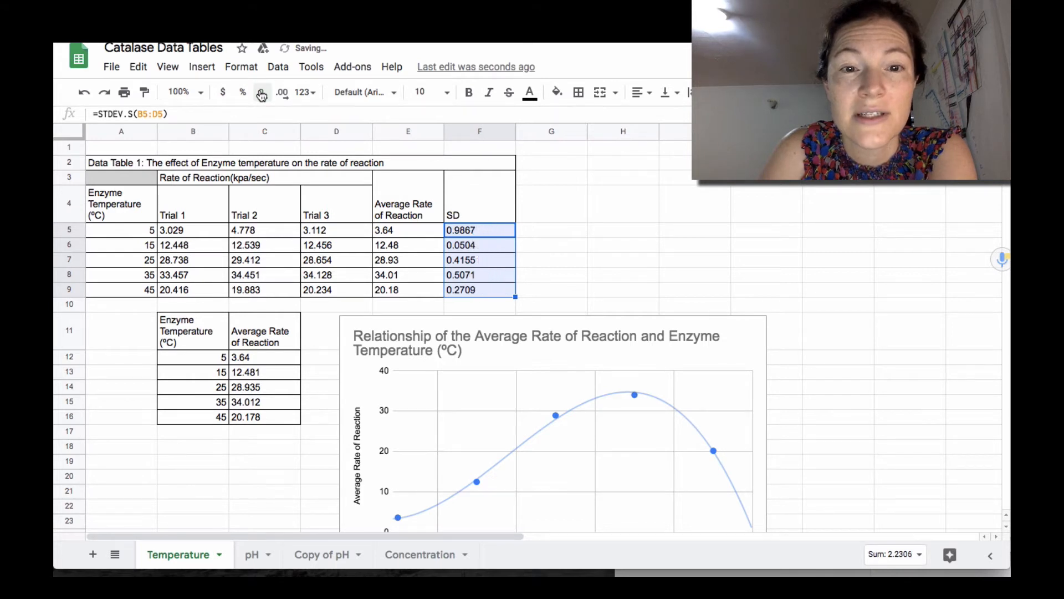
{"action": "left_click", "coordinate": [262, 93]}
{"action": "left_click", "coordinate": [262, 93]}
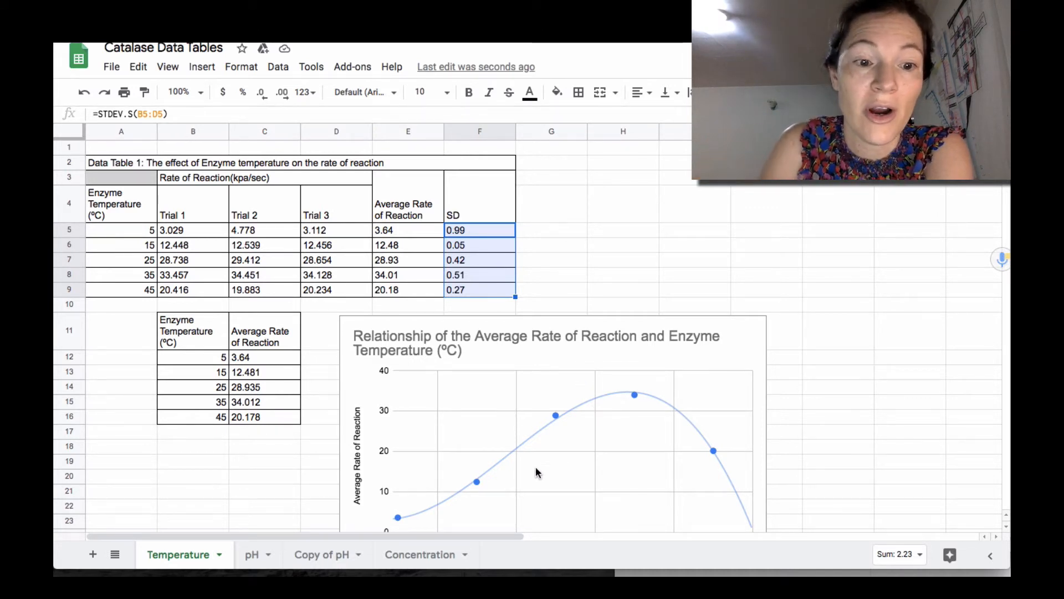
Open the pH sheet and look over its pressure, rate of reaction and standard deviation tables.
{"action": "left_click", "coordinate": [253, 554]}
{"action": "scroll", "coordinate": [434, 349], "scroll_direction": "right", "scroll_amount": 2}
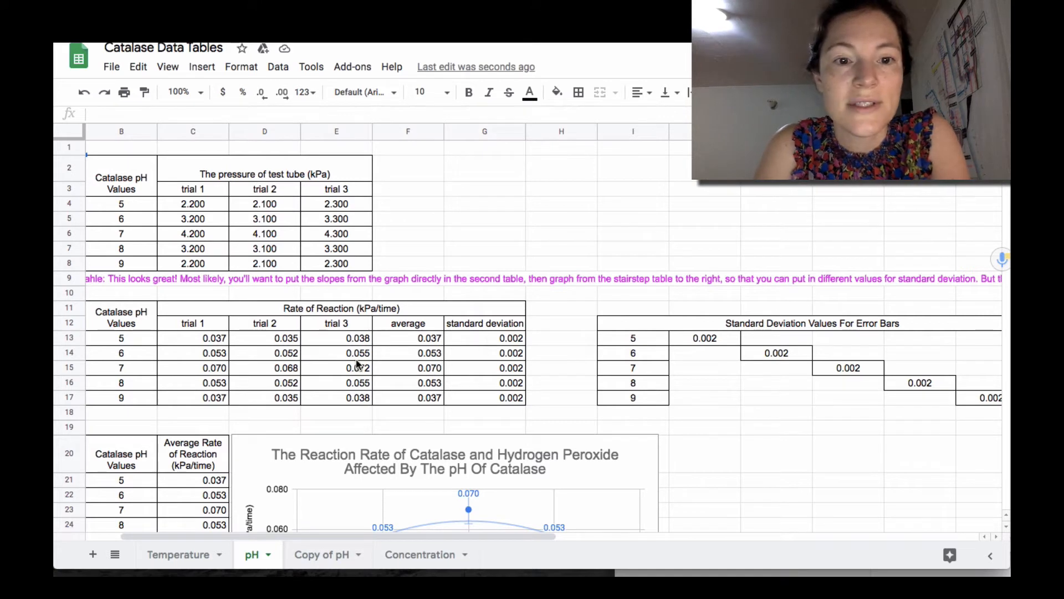
{"action": "scroll", "coordinate": [341, 348], "scroll_direction": "left", "scroll_amount": 2}
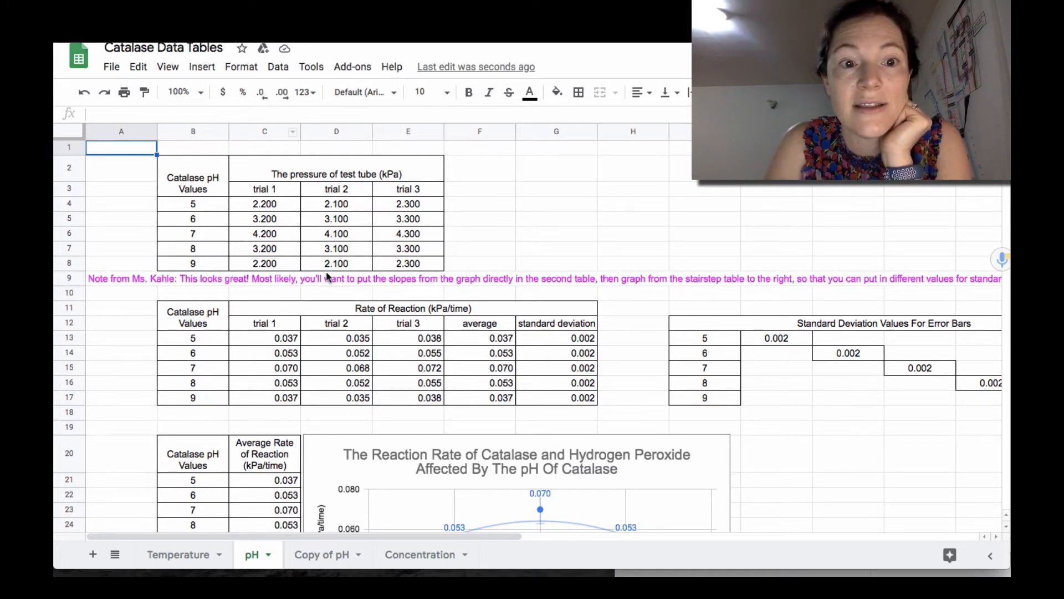
On the Copy of pH sheet, examine how the staggered average array cells for pH 5, 6 and 7 reference the average column.
{"action": "left_click", "coordinate": [326, 554]}
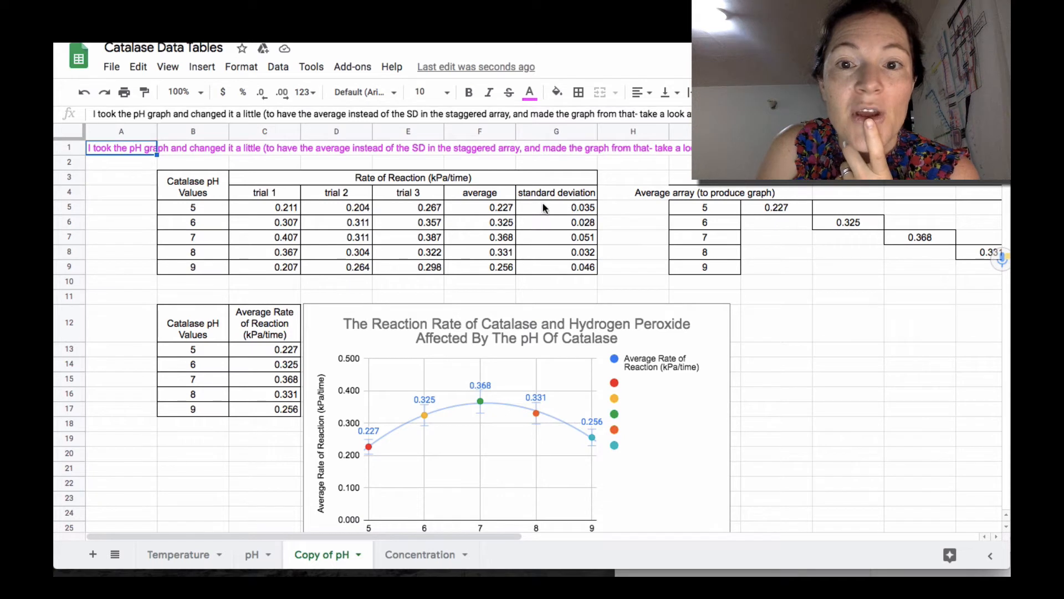
{"action": "scroll", "coordinate": [760, 207], "scroll_direction": "right", "scroll_amount": 2}
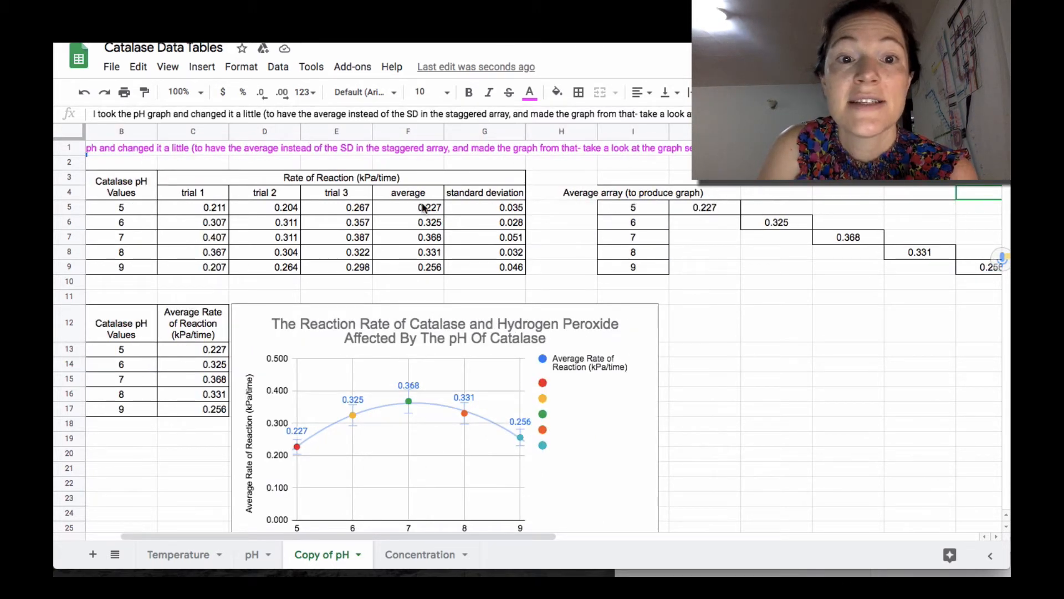
{"action": "left_click", "coordinate": [693, 208]}
{"action": "double_click", "coordinate": [693, 207]}
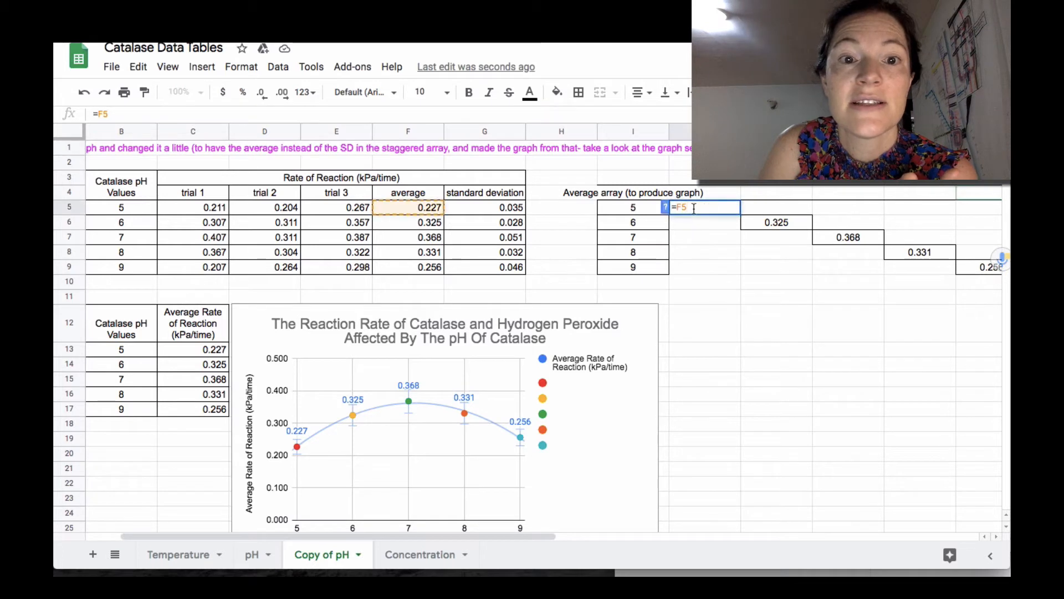
{"action": "key", "text": "Return"}
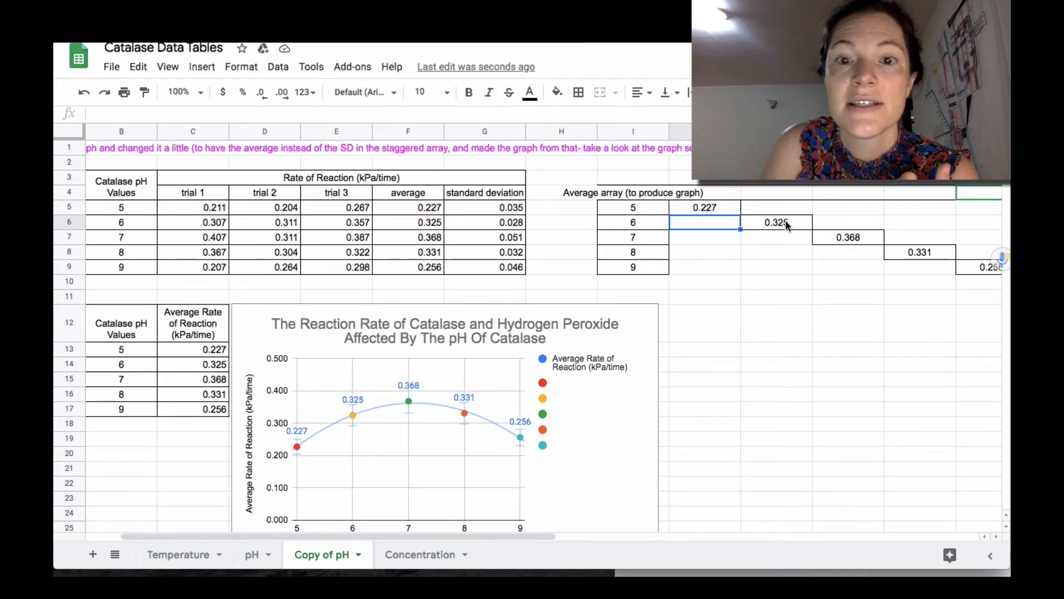
{"action": "double_click", "coordinate": [786, 221]}
{"action": "key", "text": "Return"}
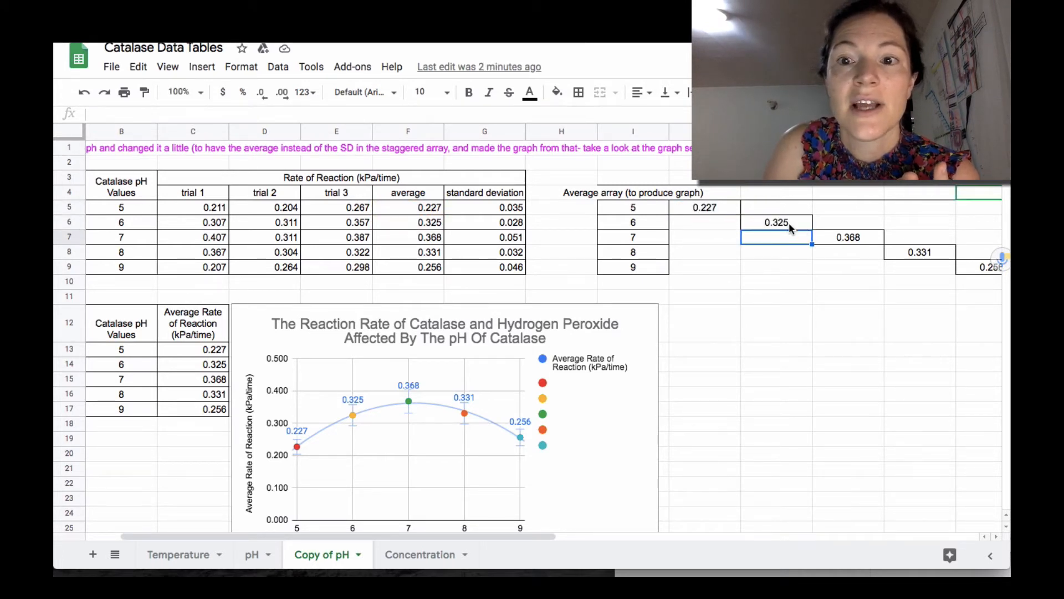
{"action": "double_click", "coordinate": [832, 238]}
{"action": "key", "text": "Return"}
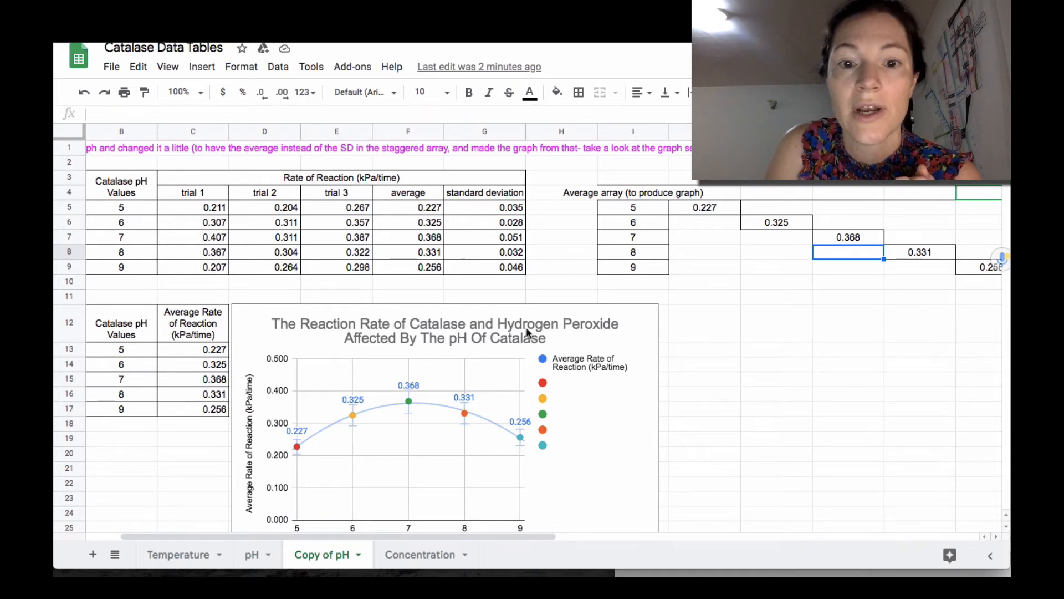
Edit the pH chart's data setup and remove the Average Rate of Reaction series, keeping series J4:J9 through N4:N9.
{"action": "left_click", "coordinate": [584, 427]}
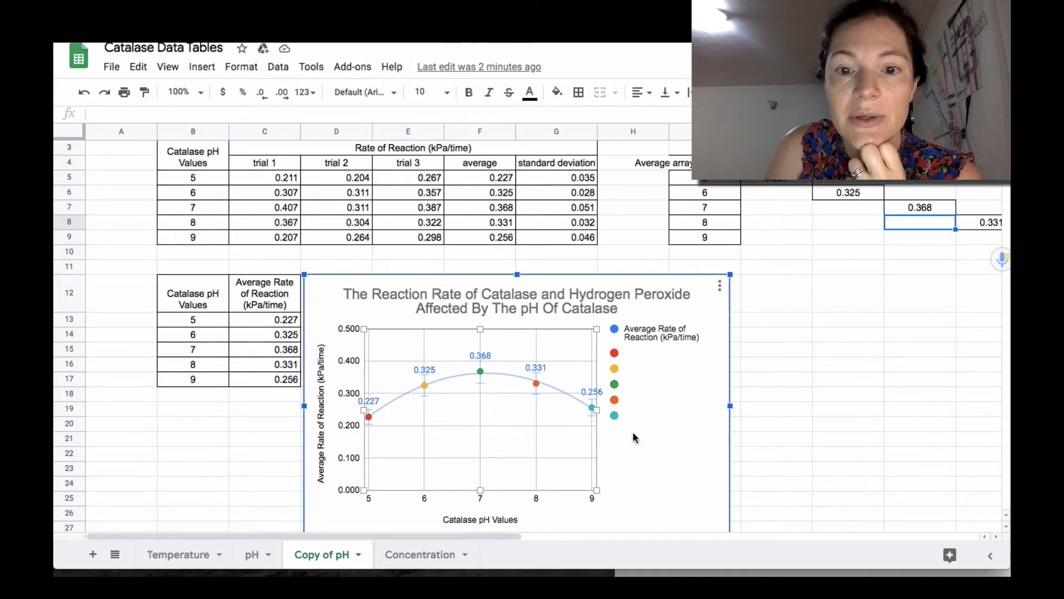
{"action": "double_click", "coordinate": [633, 432]}
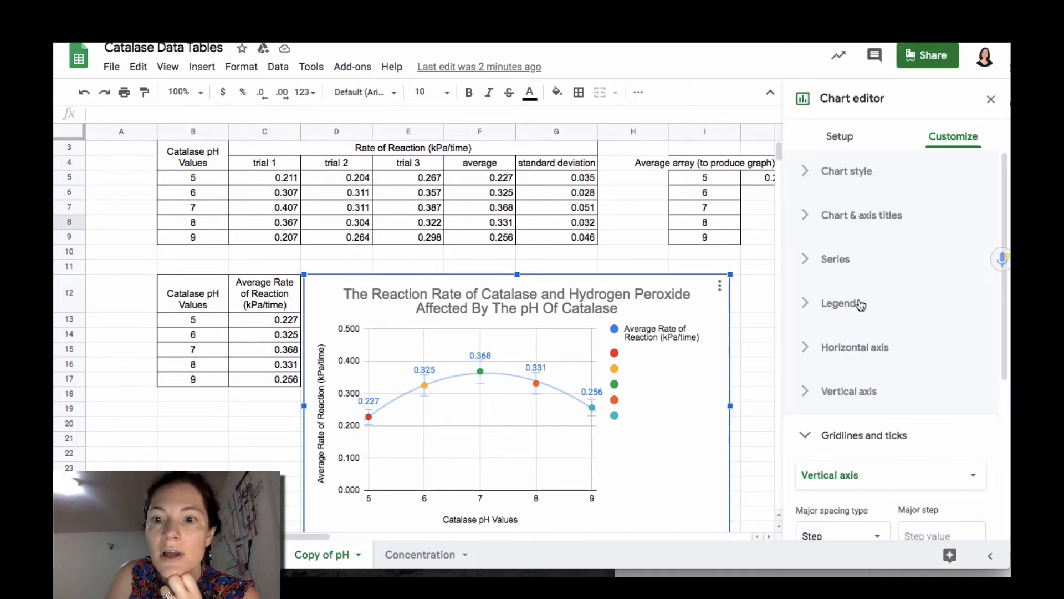
{"action": "left_click", "coordinate": [857, 141]}
{"action": "scroll", "coordinate": [866, 373], "scroll_direction": "down", "scroll_amount": 4}
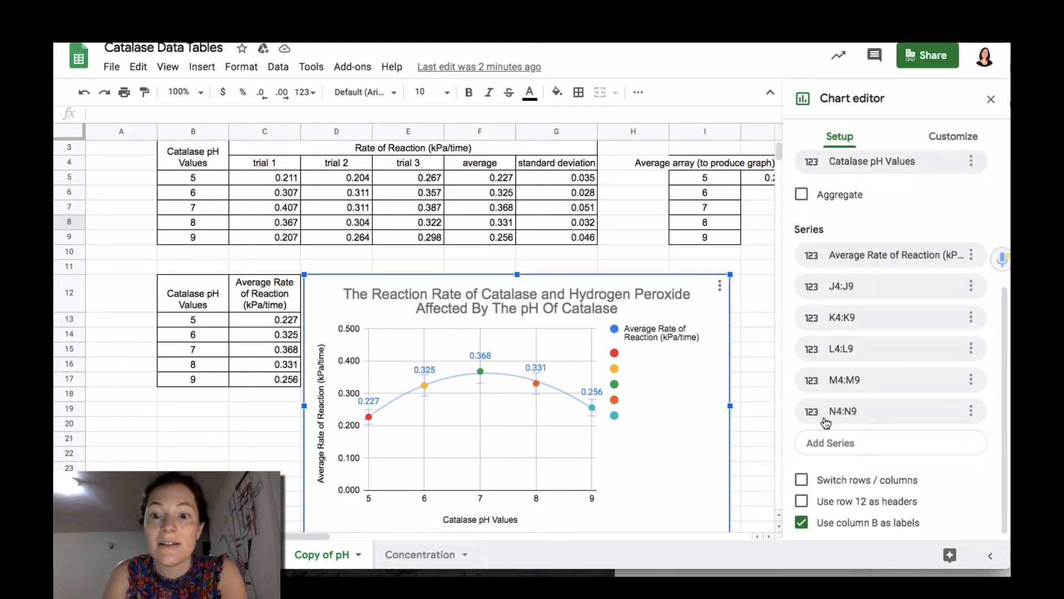
{"action": "scroll", "coordinate": [577, 202], "scroll_direction": "right", "scroll_amount": 10}
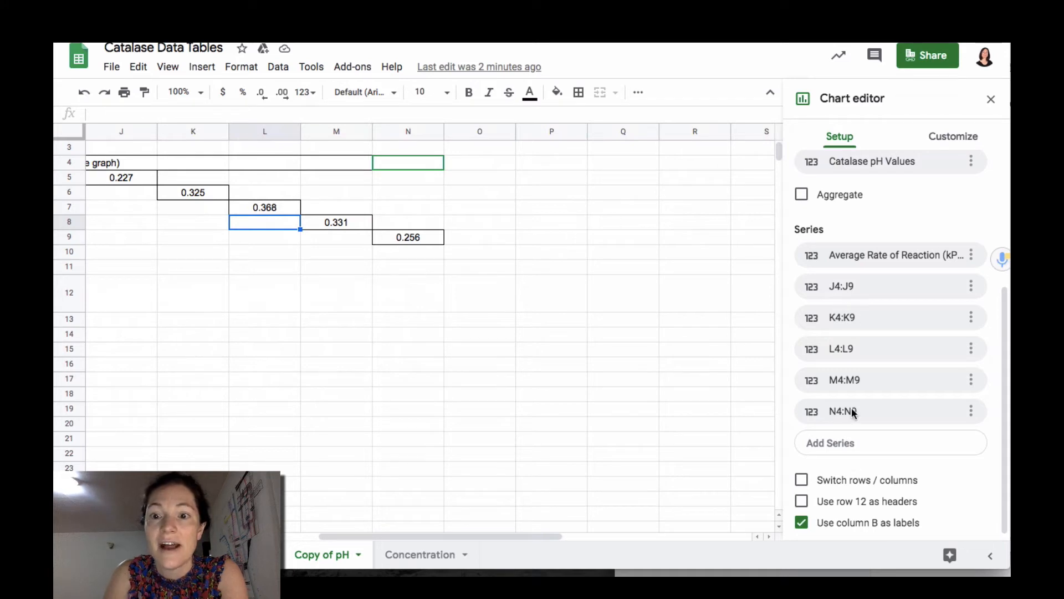
{"action": "scroll", "coordinate": [539, 181], "scroll_direction": "left", "scroll_amount": 10}
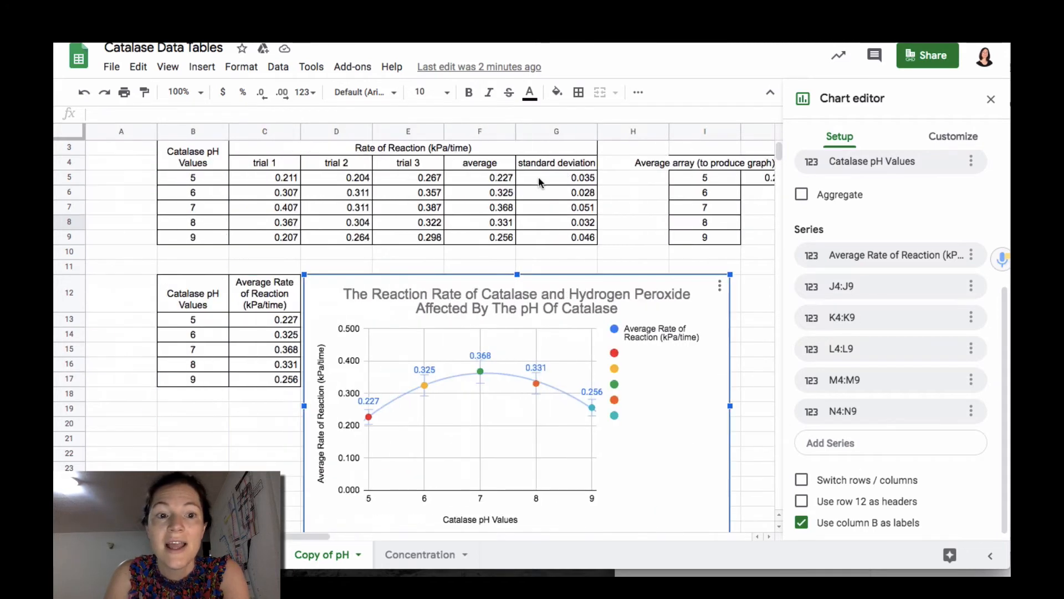
{"action": "left_click", "coordinate": [971, 255]}
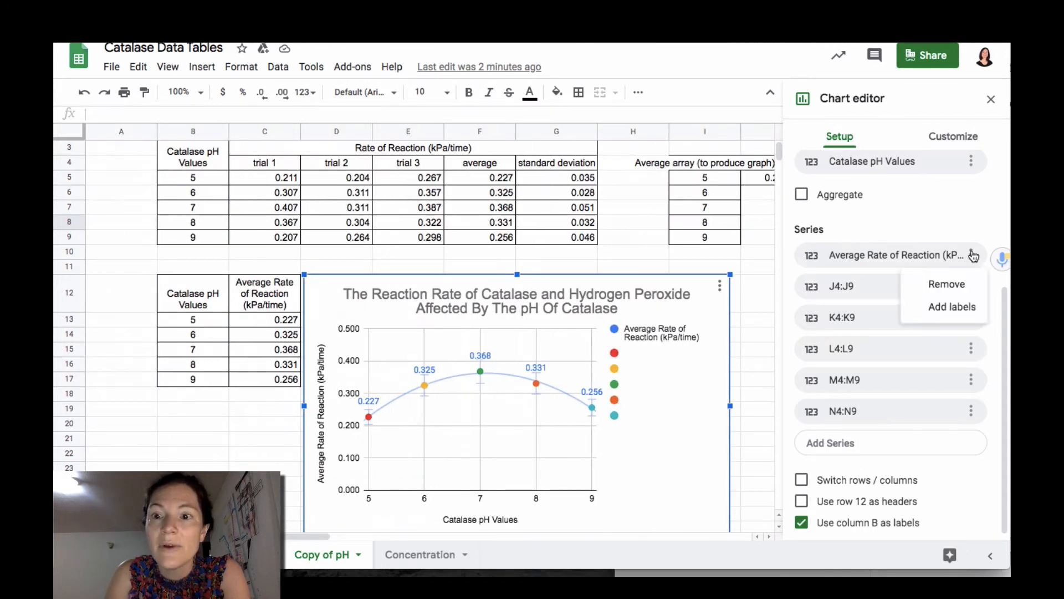
{"action": "left_click", "coordinate": [948, 285]}
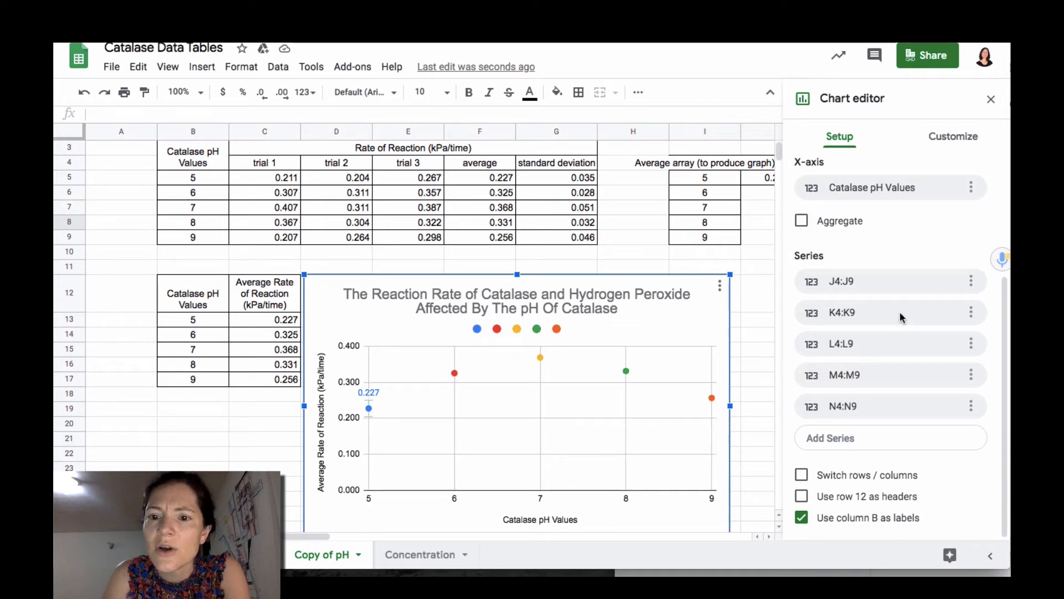
Set the color of Data series 1 in the pH chart to black.
{"action": "left_click", "coordinate": [940, 141]}
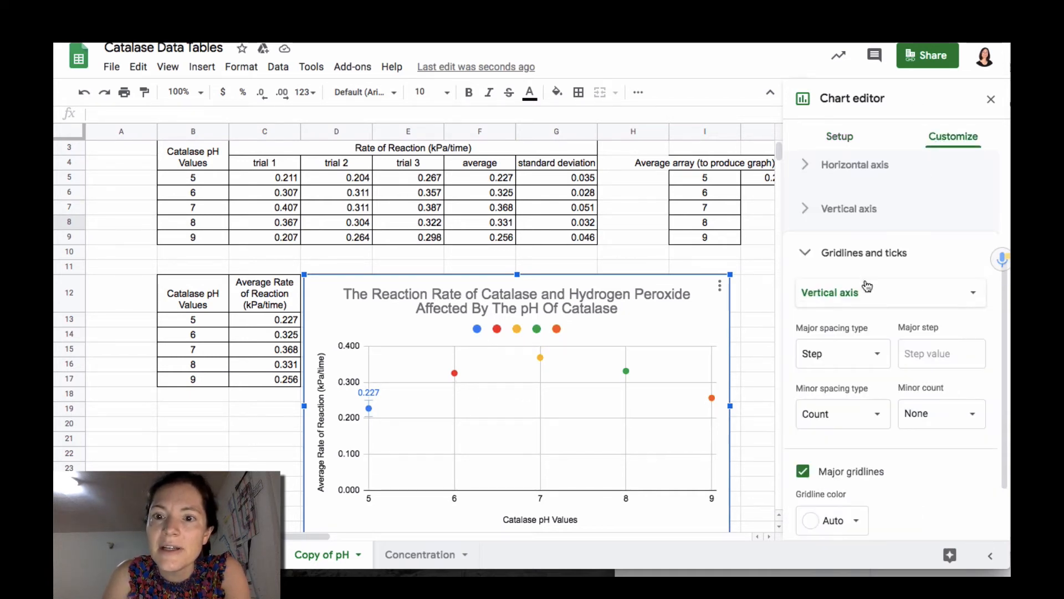
{"action": "scroll", "coordinate": [835, 257], "scroll_direction": "up", "scroll_amount": 2}
{"action": "scroll", "coordinate": [836, 257], "scroll_direction": "up", "scroll_amount": 2}
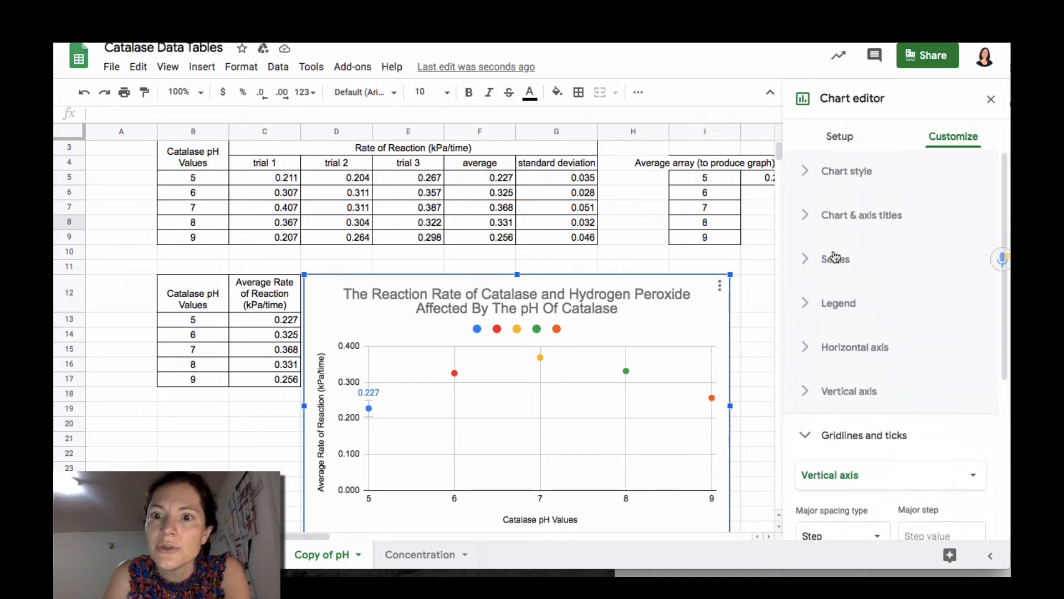
{"action": "left_click", "coordinate": [835, 258]}
{"action": "left_click", "coordinate": [894, 300]}
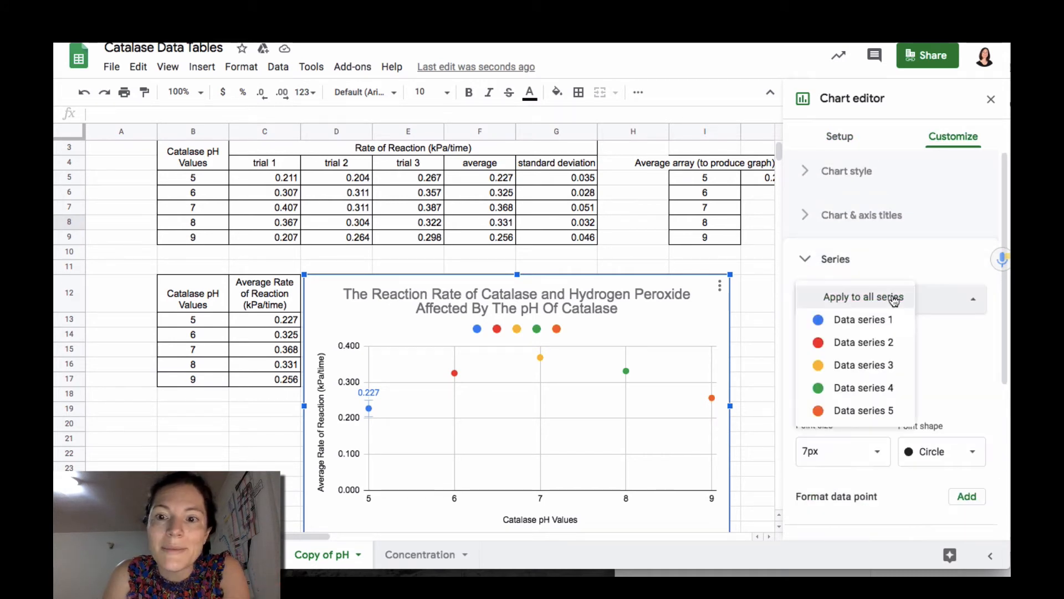
{"action": "left_click", "coordinate": [882, 319]}
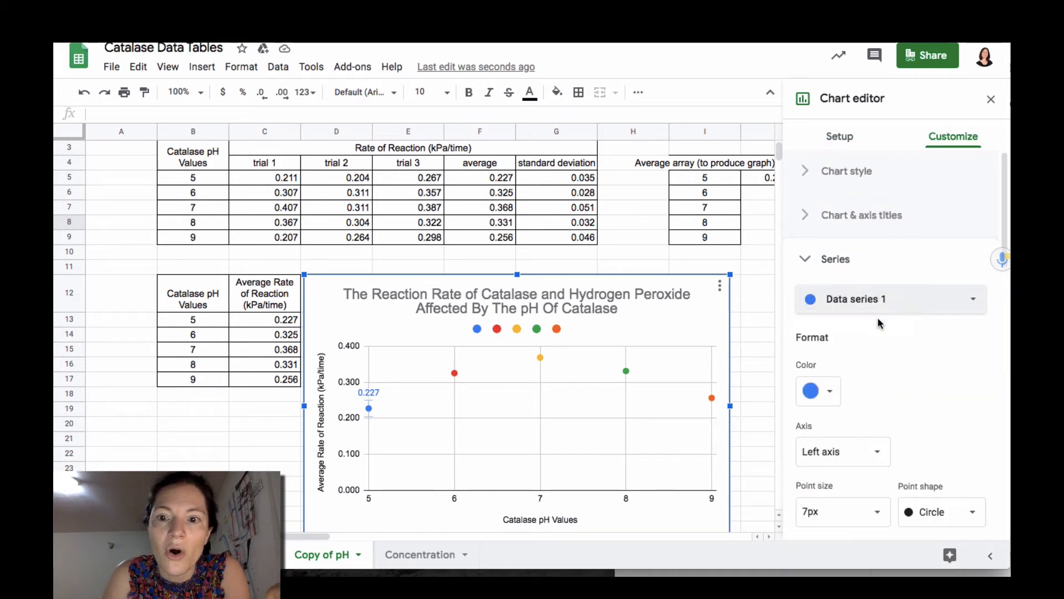
{"action": "left_click", "coordinate": [831, 392]}
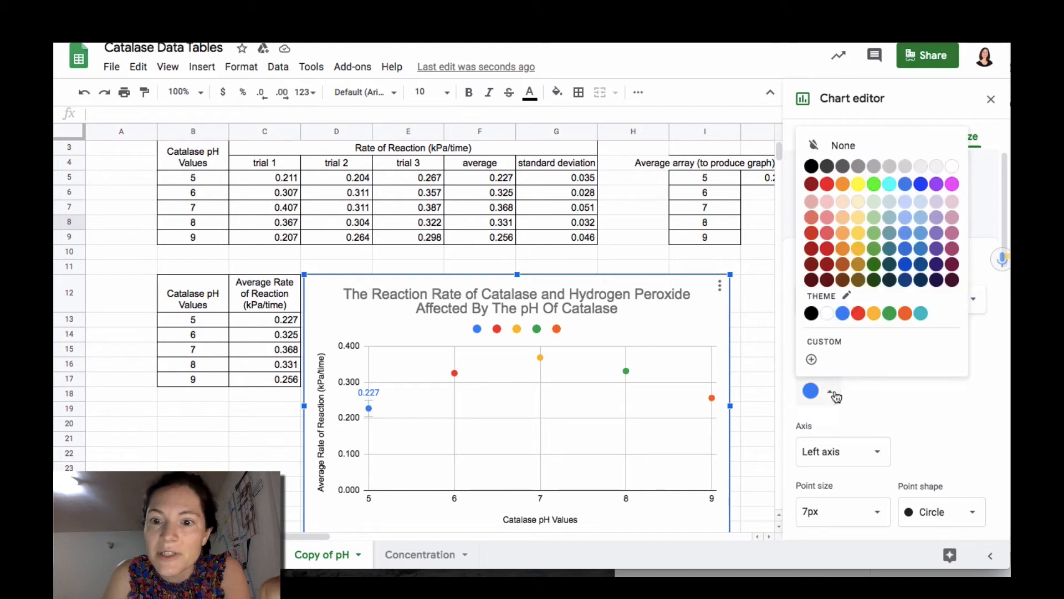
{"action": "left_click", "coordinate": [811, 312]}
Color Data series 2 and Data series 3 of the pH chart black.
{"action": "left_click", "coordinate": [861, 300]}
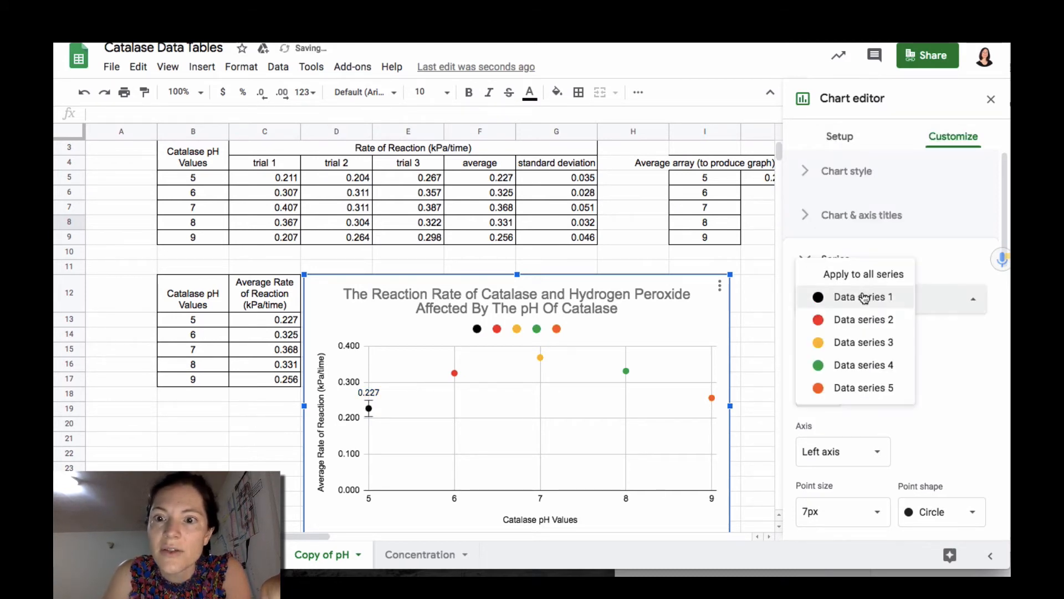
{"action": "left_click", "coordinate": [861, 319]}
{"action": "left_click", "coordinate": [831, 392]}
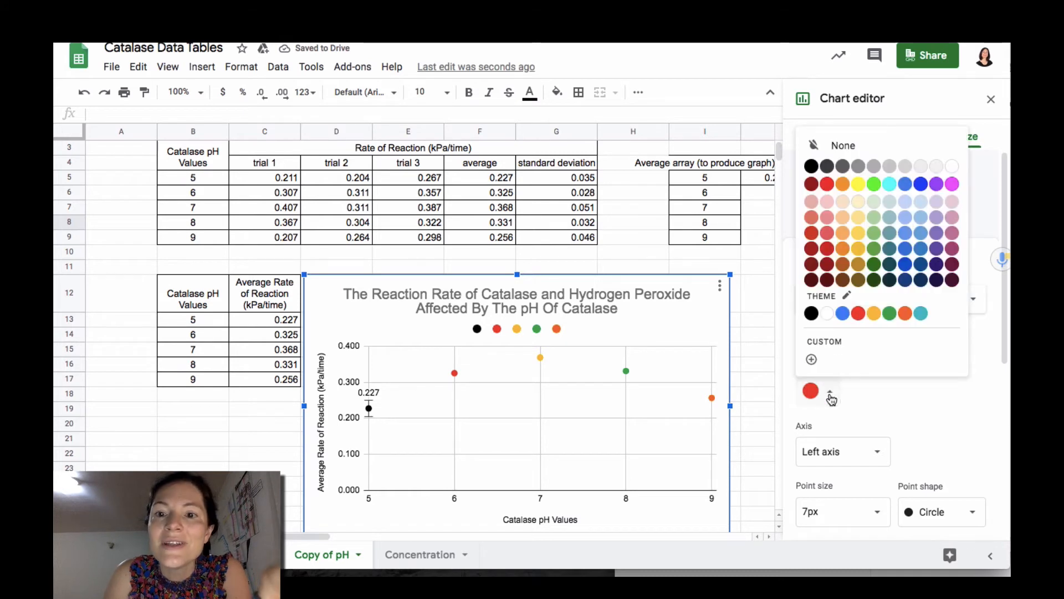
{"action": "left_click", "coordinate": [811, 312]}
{"action": "left_click", "coordinate": [848, 303]}
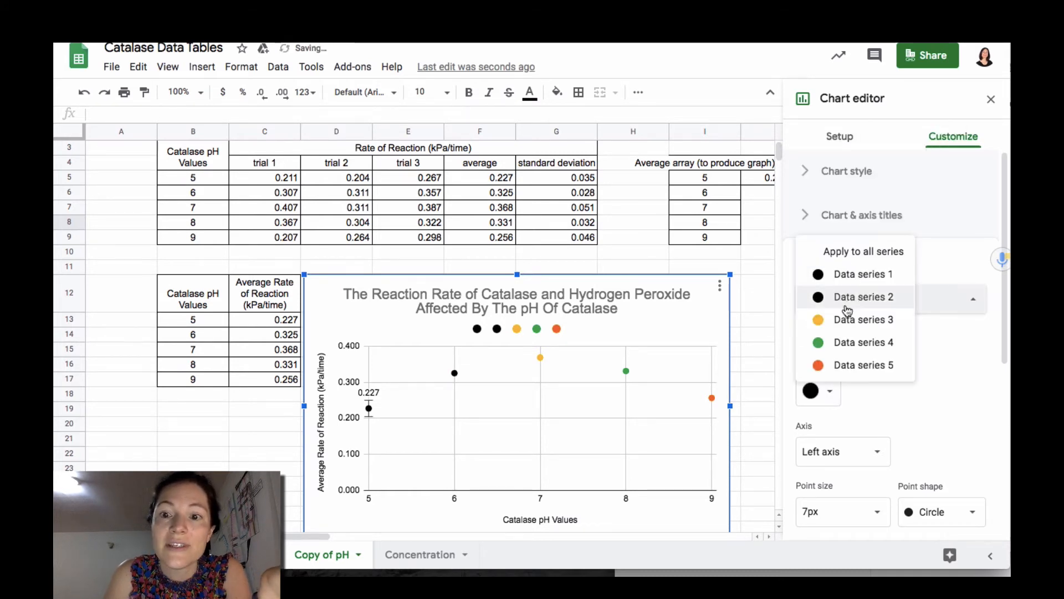
{"action": "left_click", "coordinate": [854, 363]}
{"action": "left_click", "coordinate": [831, 392]}
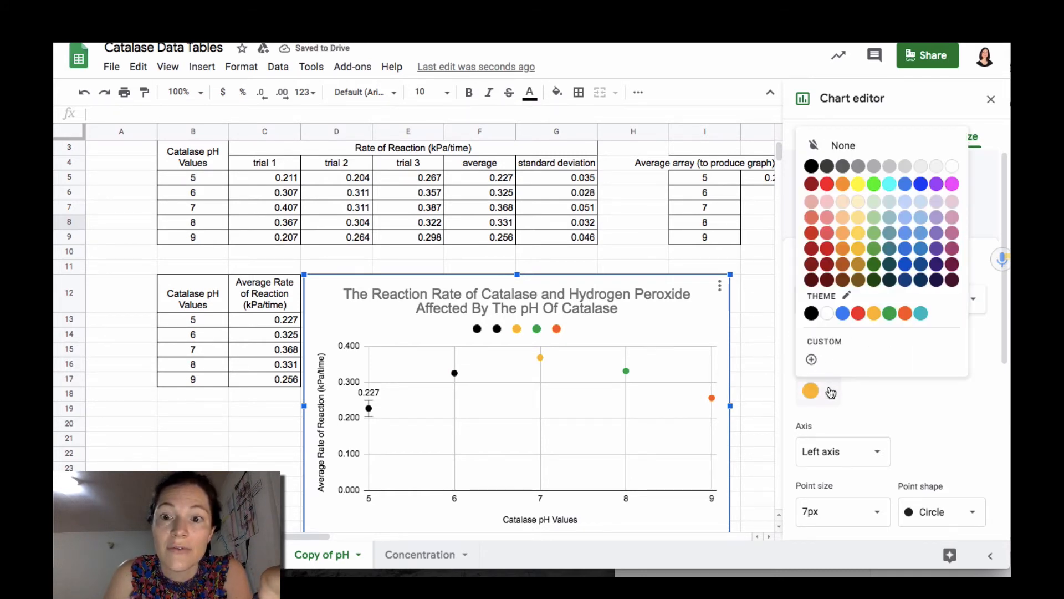
{"action": "left_click", "coordinate": [812, 312]}
Color Data series 4 and Data series 5 of the pH chart black.
{"action": "left_click", "coordinate": [840, 303]}
{"action": "left_click", "coordinate": [870, 325]}
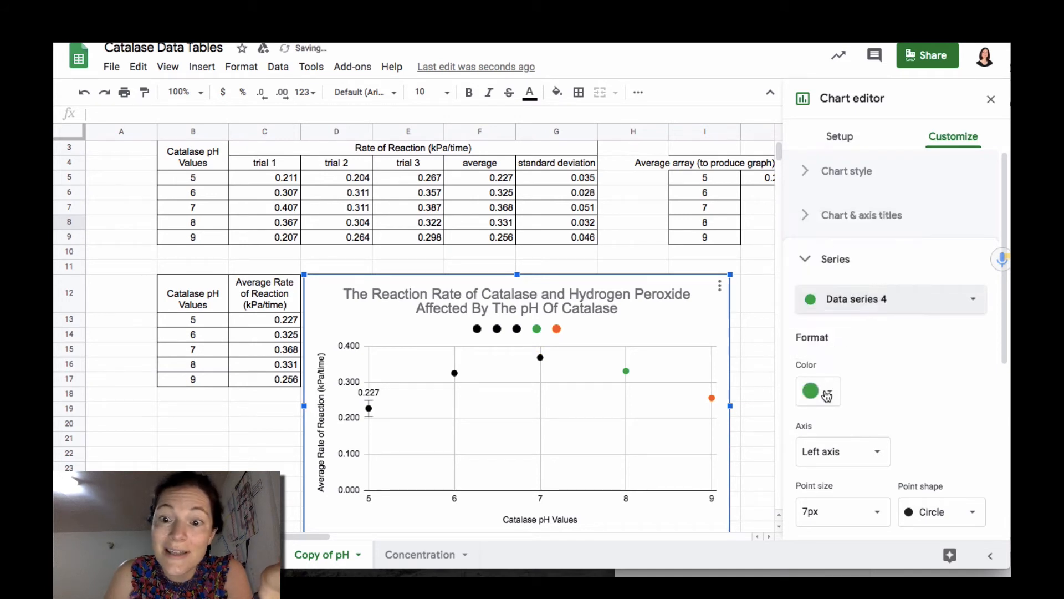
{"action": "left_click", "coordinate": [831, 393]}
{"action": "left_click", "coordinate": [812, 311]}
{"action": "left_click", "coordinate": [821, 311]}
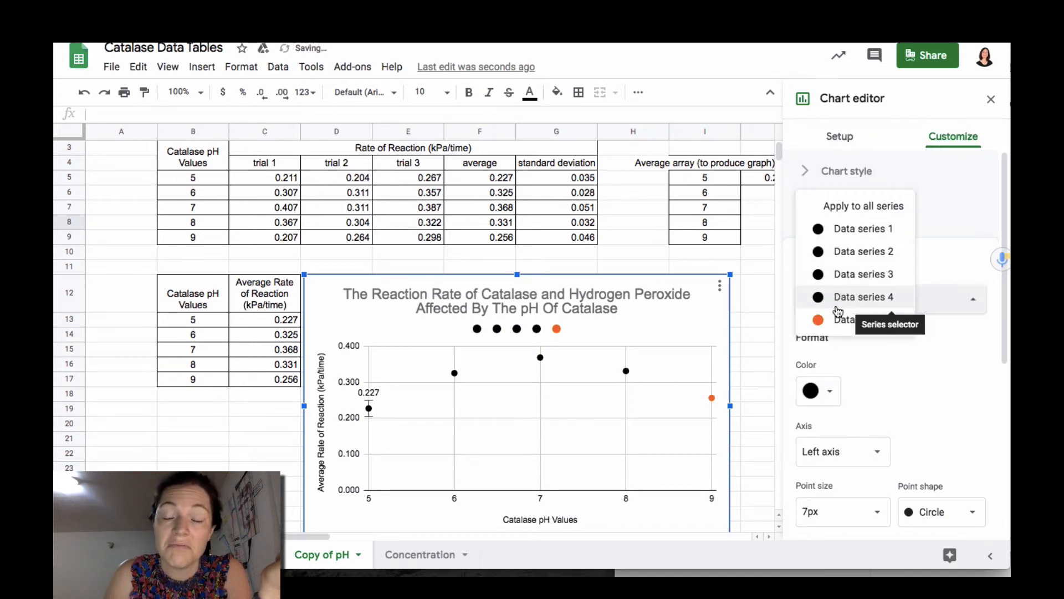
{"action": "left_click", "coordinate": [836, 318]}
{"action": "left_click", "coordinate": [831, 393]}
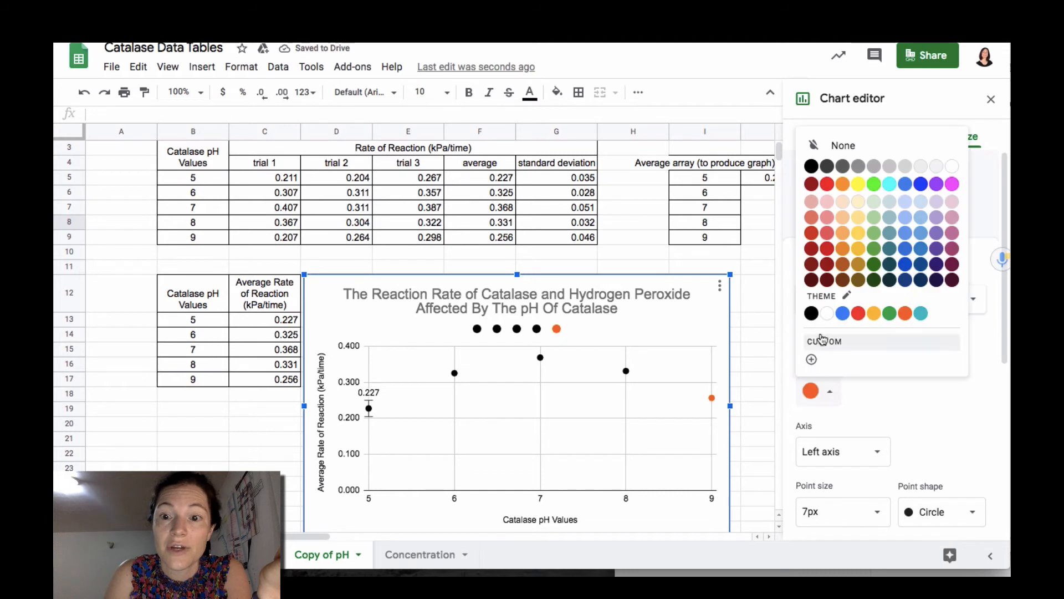
{"action": "left_click", "coordinate": [812, 311]}
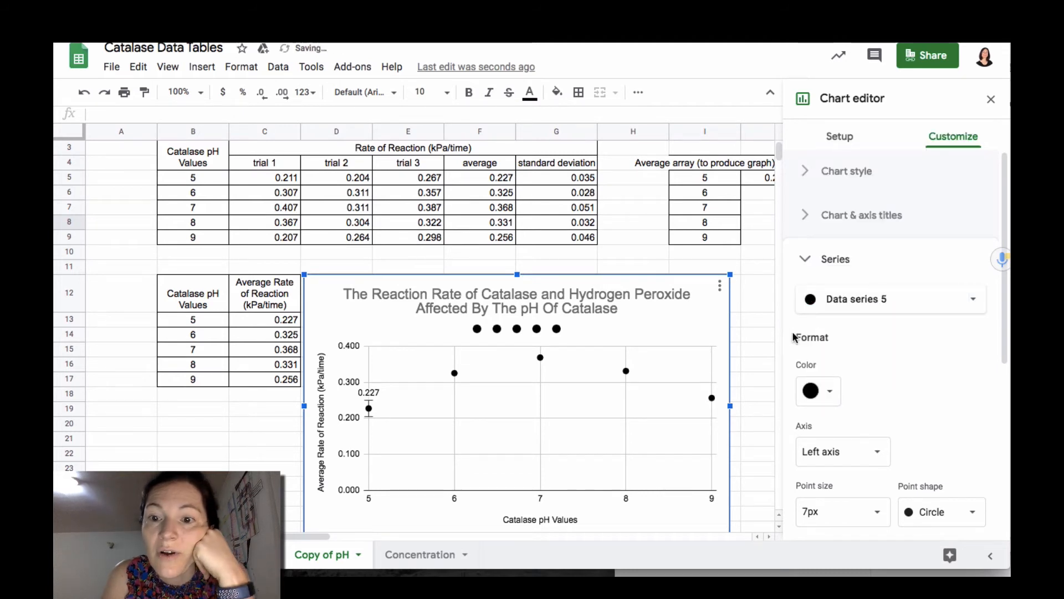
Remove the pH chart's legend by setting its position to None.
{"action": "scroll", "coordinate": [920, 334], "scroll_direction": "down", "scroll_amount": 4}
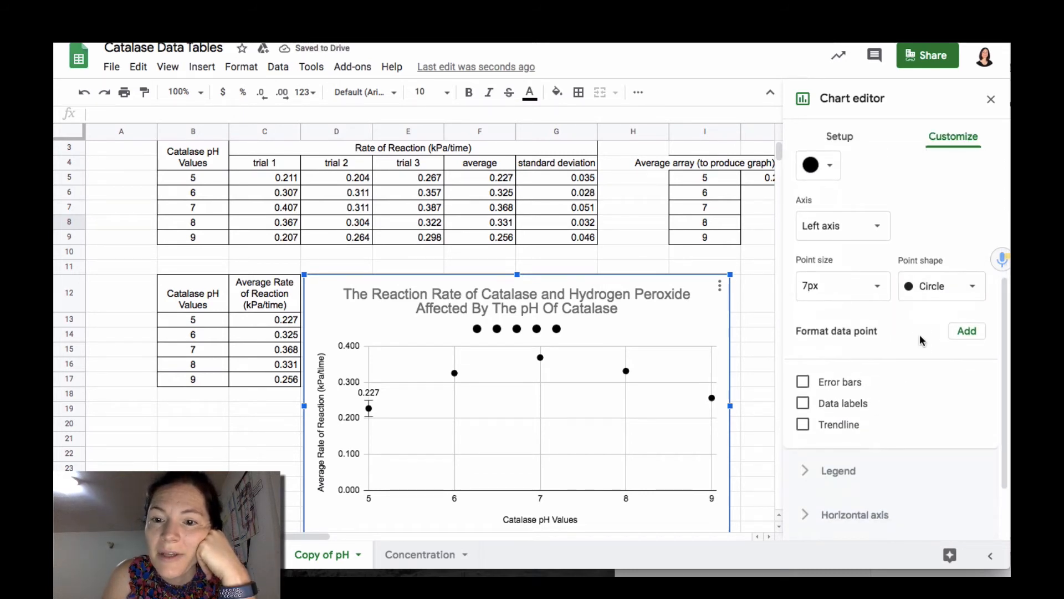
{"action": "scroll", "coordinate": [920, 335], "scroll_direction": "down", "scroll_amount": 1}
{"action": "left_click", "coordinate": [856, 428]}
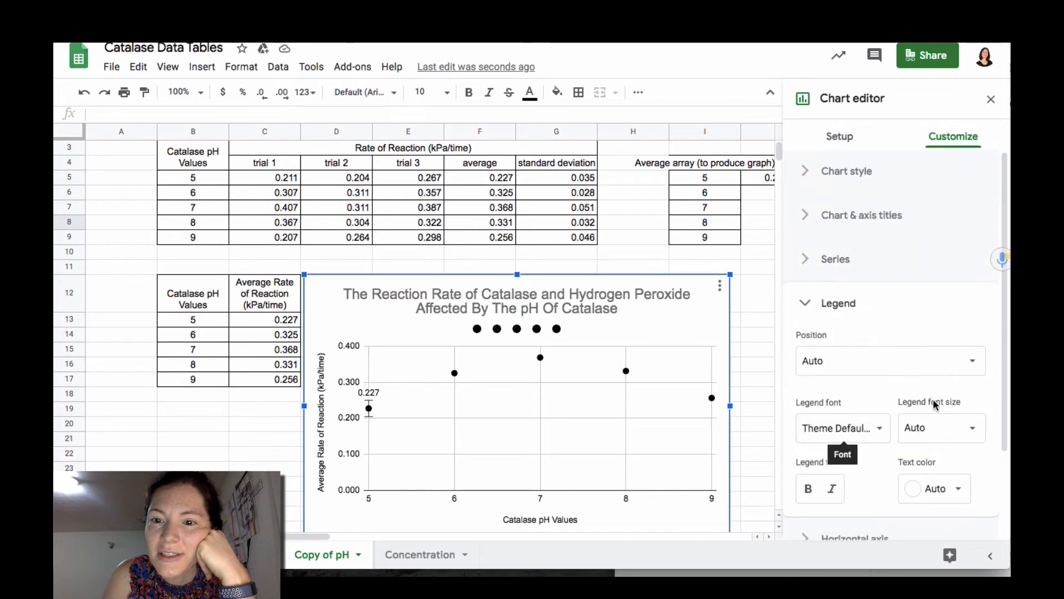
{"action": "scroll", "coordinate": [903, 332], "scroll_direction": "down", "scroll_amount": 1}
{"action": "left_click", "coordinate": [903, 333]}
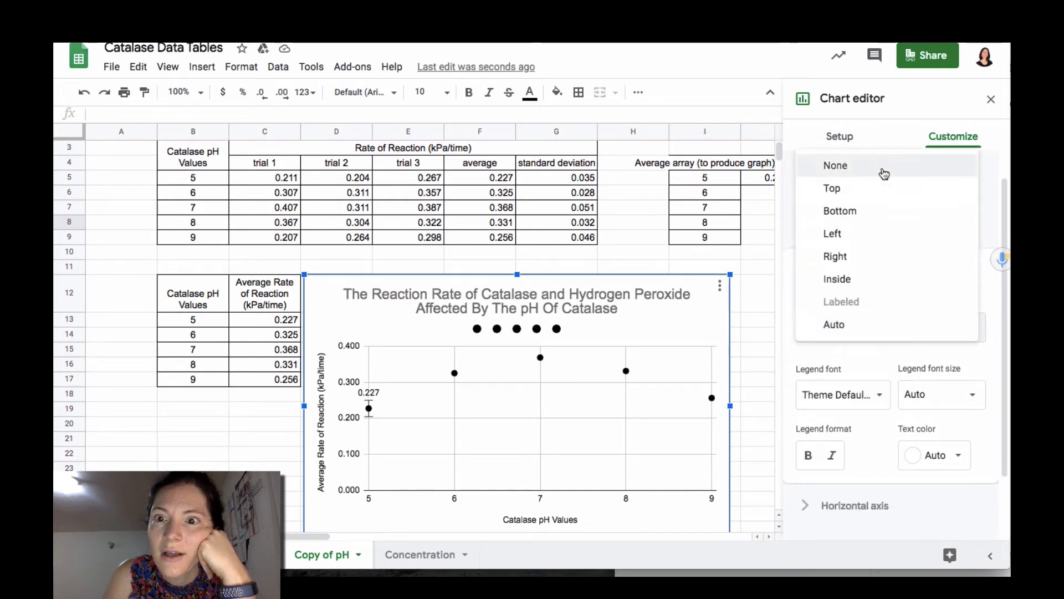
{"action": "left_click", "coordinate": [880, 169]}
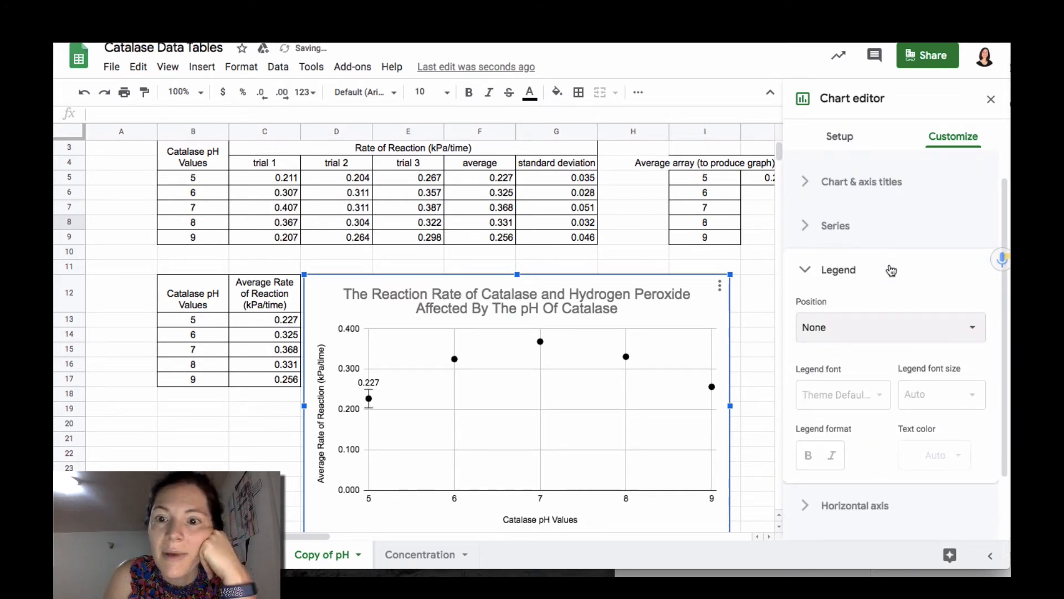
Add error bars to Data series 5 of the pH chart with type Constant and value 0.046.
{"action": "scroll", "coordinate": [846, 274], "scroll_direction": "down", "scroll_amount": 1}
{"action": "scroll", "coordinate": [846, 273], "scroll_direction": "down", "scroll_amount": 2}
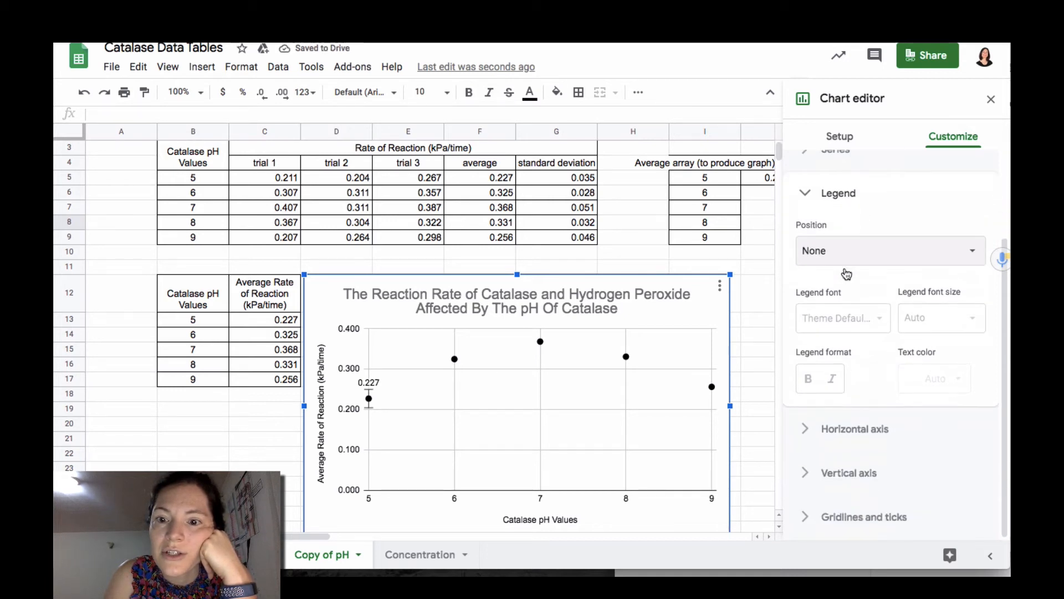
{"action": "scroll", "coordinate": [839, 304], "scroll_direction": "up", "scroll_amount": 3}
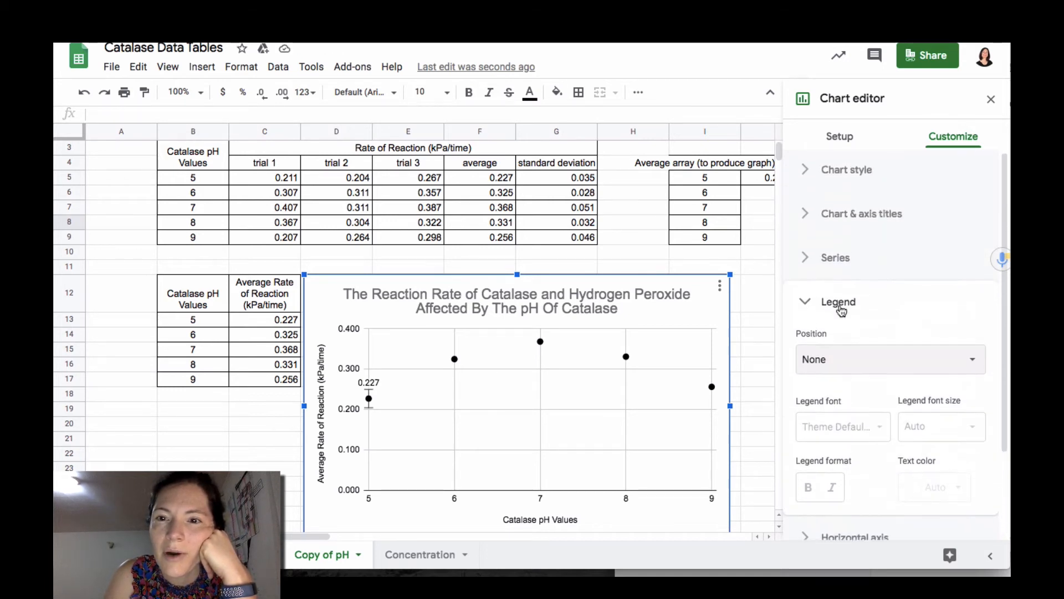
{"action": "left_click", "coordinate": [801, 259]}
{"action": "scroll", "coordinate": [850, 331], "scroll_direction": "down", "scroll_amount": 3}
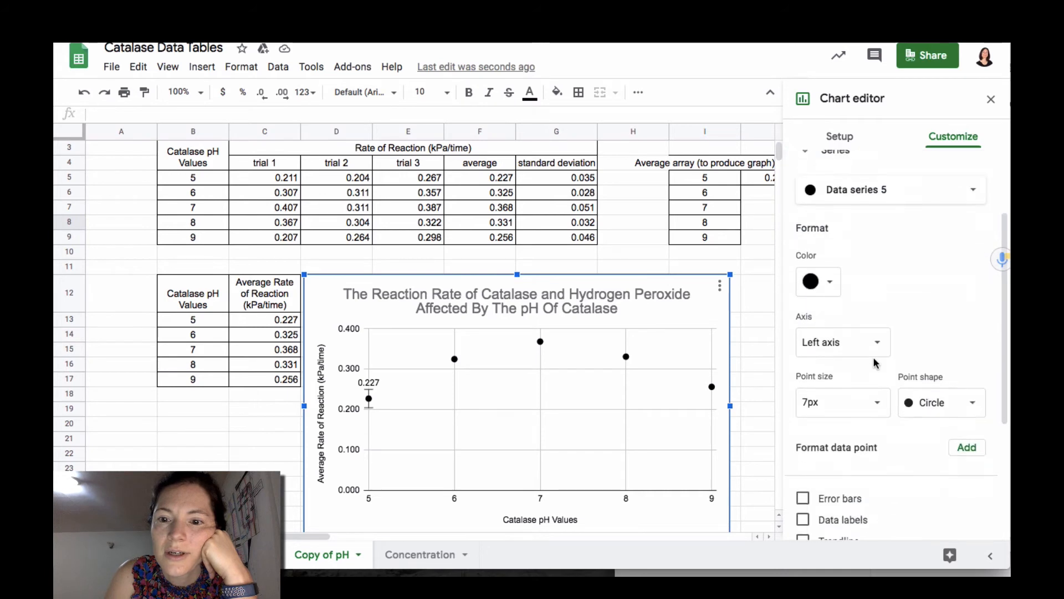
{"action": "scroll", "coordinate": [874, 363], "scroll_direction": "up", "scroll_amount": 1}
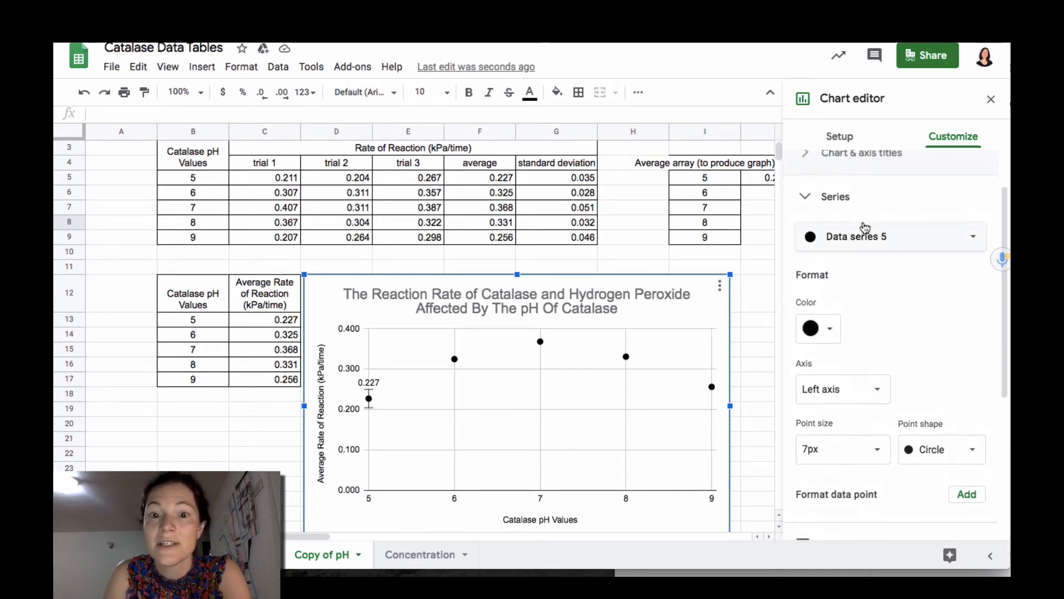
{"action": "scroll", "coordinate": [898, 360], "scroll_direction": "down", "scroll_amount": 4}
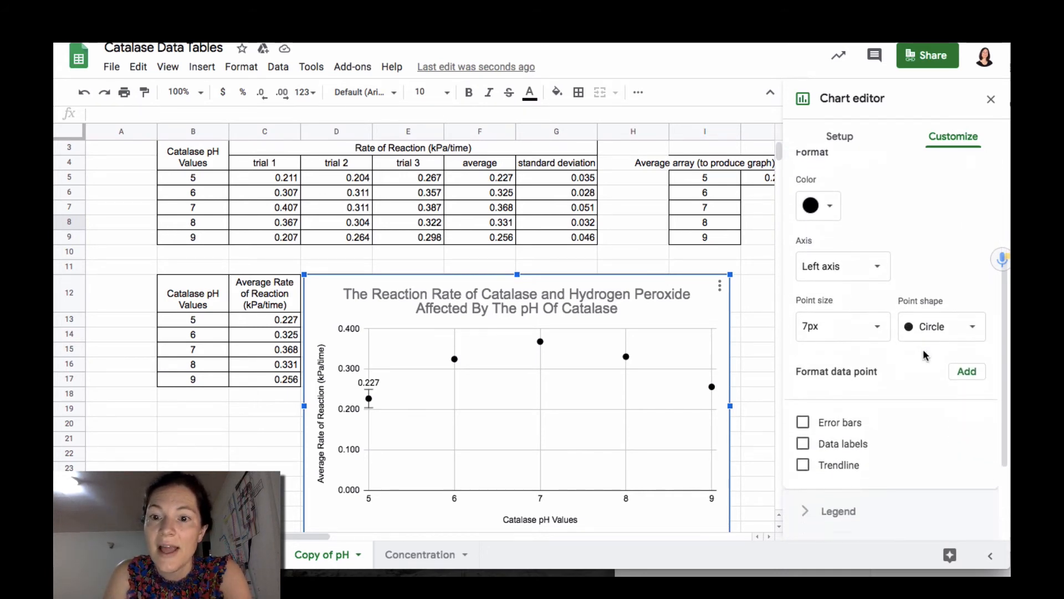
{"action": "left_click", "coordinate": [803, 405]}
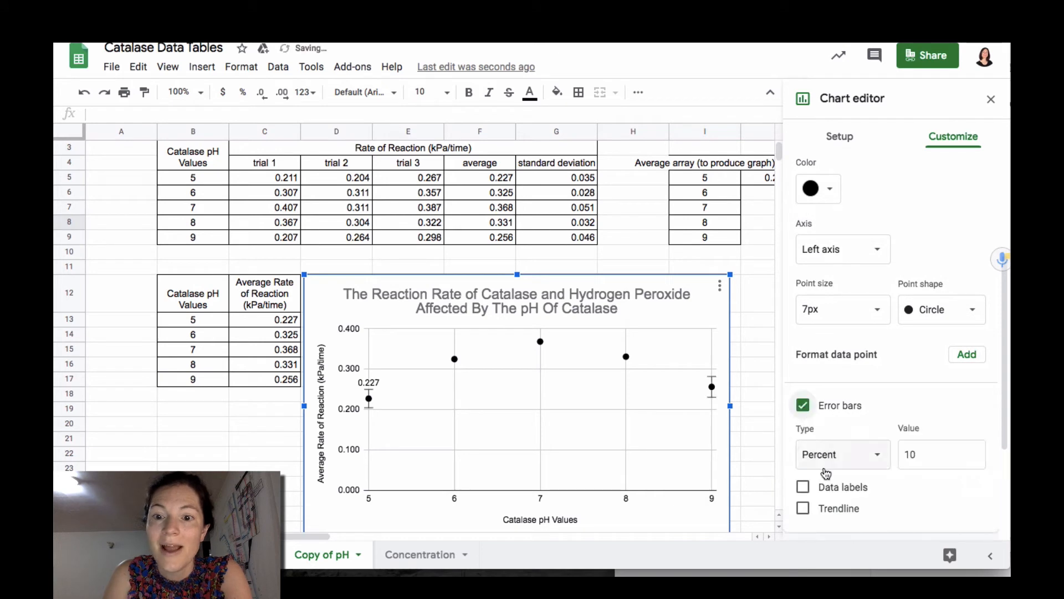
{"action": "left_click", "coordinate": [843, 453]}
{"action": "left_click", "coordinate": [846, 429]}
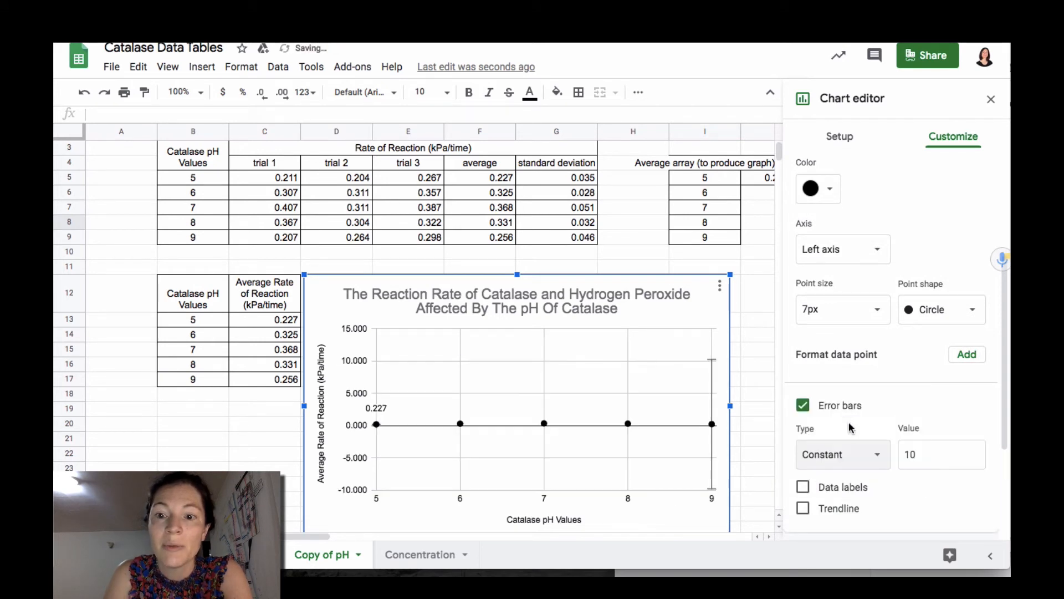
{"action": "double_click", "coordinate": [915, 455]}
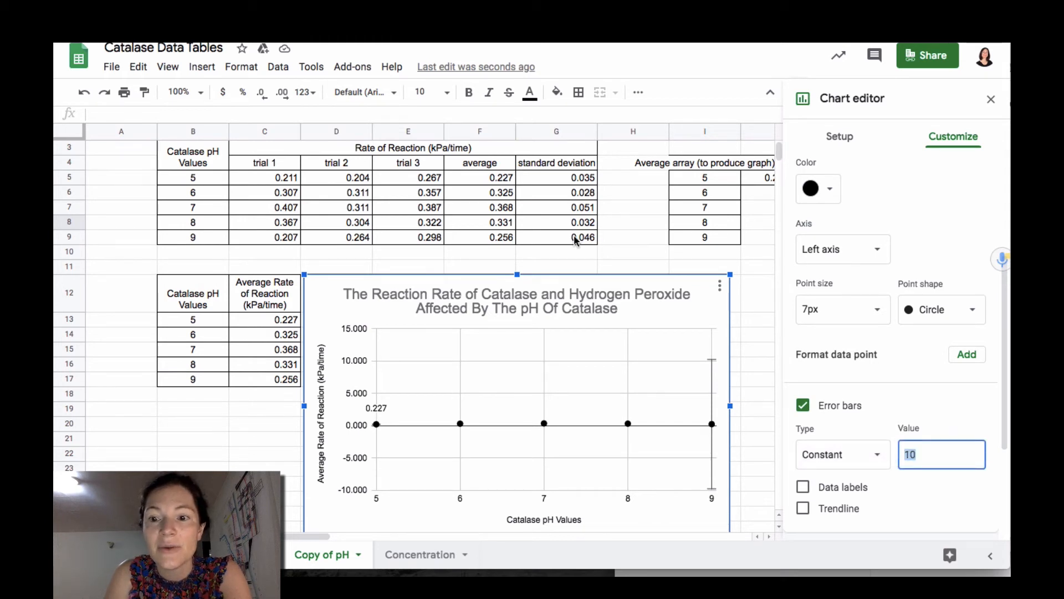
{"action": "type", "text": ".046"}
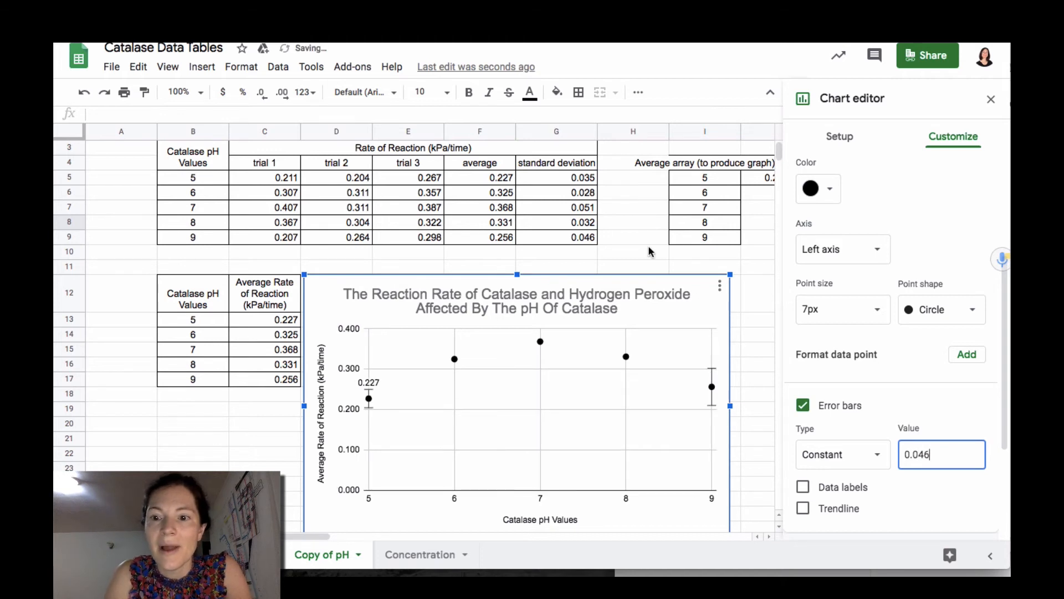
Show the standard deviations in G5:G9 with four decimal places and return them to three.
{"action": "left_click", "coordinate": [560, 177]}
{"action": "left_click_drag", "start_coordinate": [573, 240], "coordinate": [565, 175]}
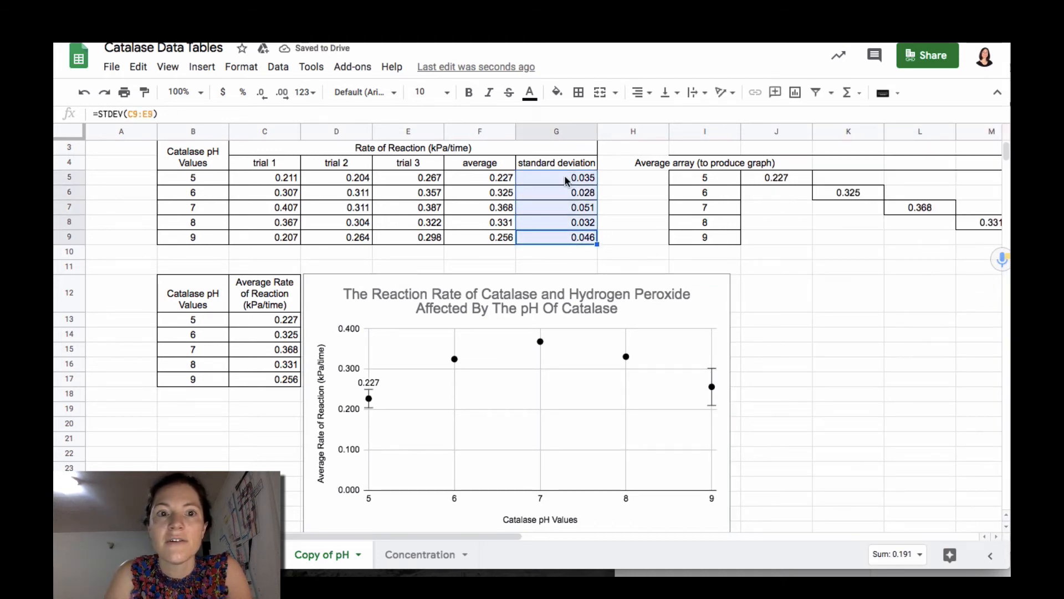
{"action": "left_click", "coordinate": [282, 92]}
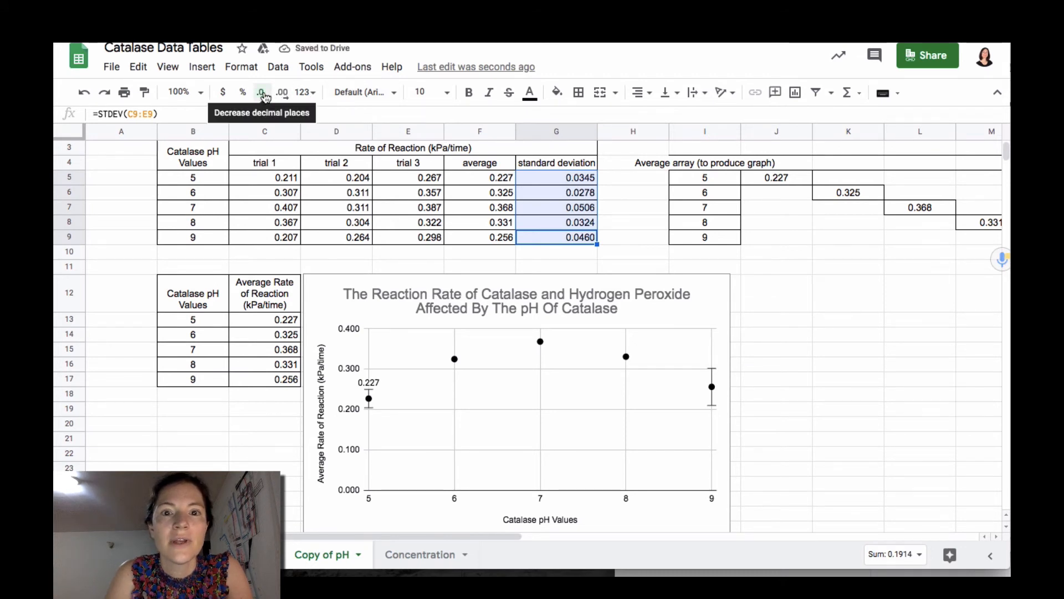
{"action": "left_click", "coordinate": [261, 92]}
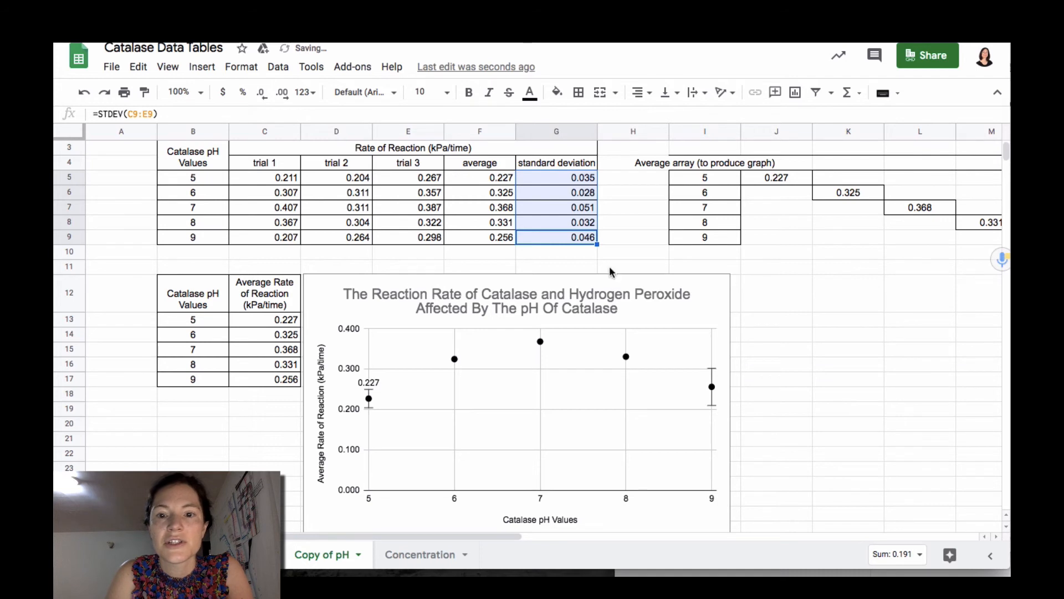
Reopen the pH chart's series formatting and give Data series 4 error bars of type Constant.
{"action": "double_click", "coordinate": [686, 317]}
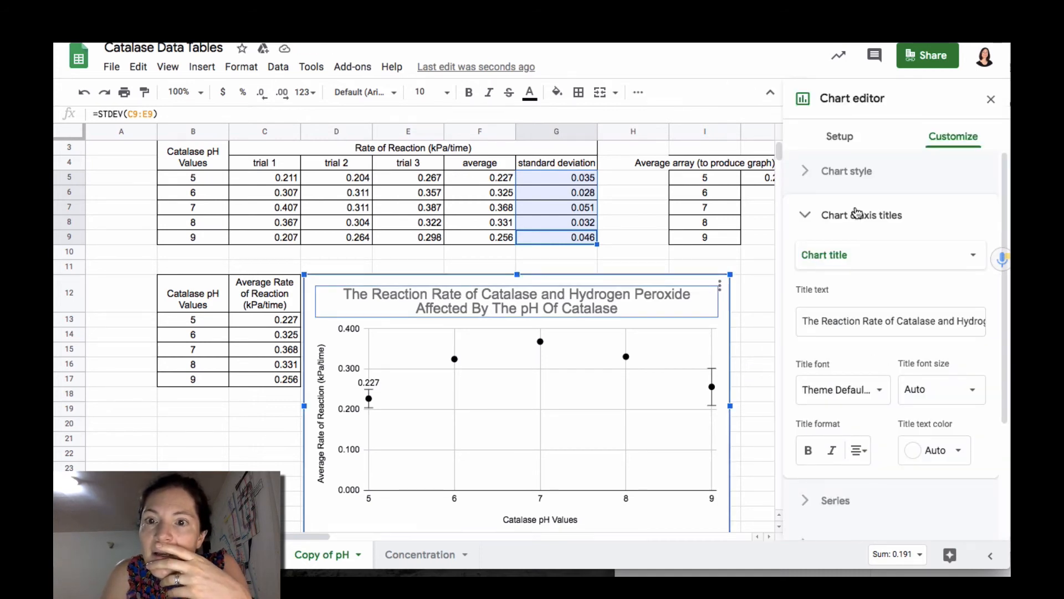
{"action": "scroll", "coordinate": [849, 311], "scroll_direction": "down", "scroll_amount": 3}
{"action": "left_click", "coordinate": [834, 340]}
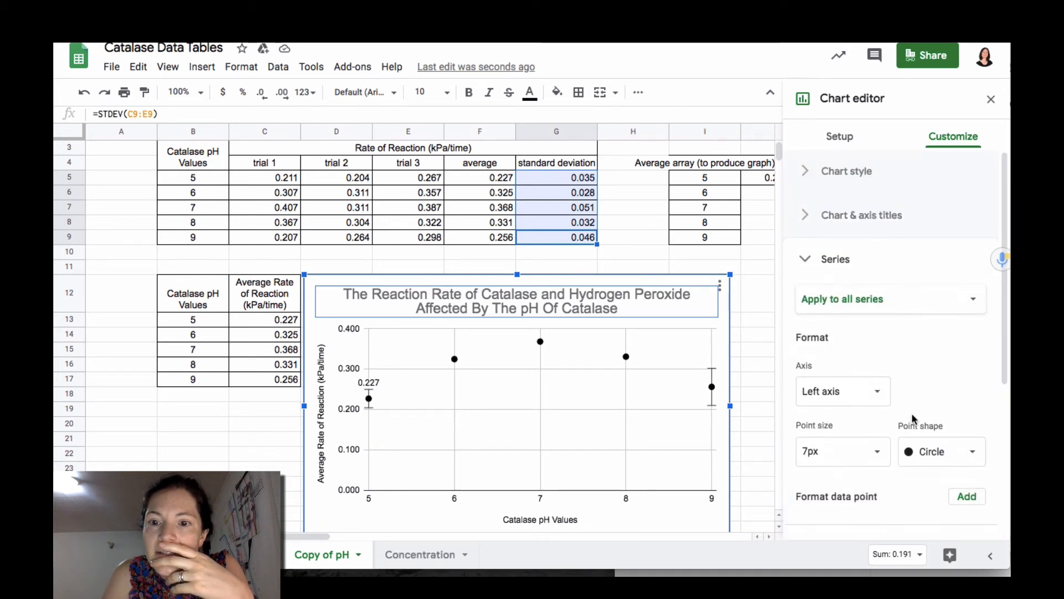
{"action": "left_click", "coordinate": [870, 299]}
{"action": "left_click", "coordinate": [862, 388]}
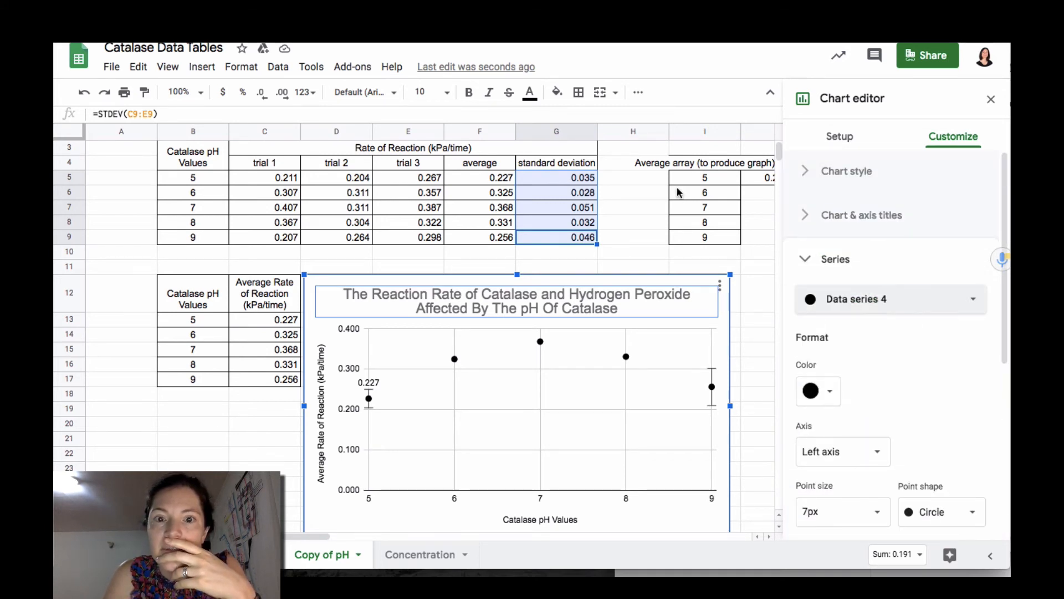
{"action": "scroll", "coordinate": [910, 378], "scroll_direction": "down", "scroll_amount": 4}
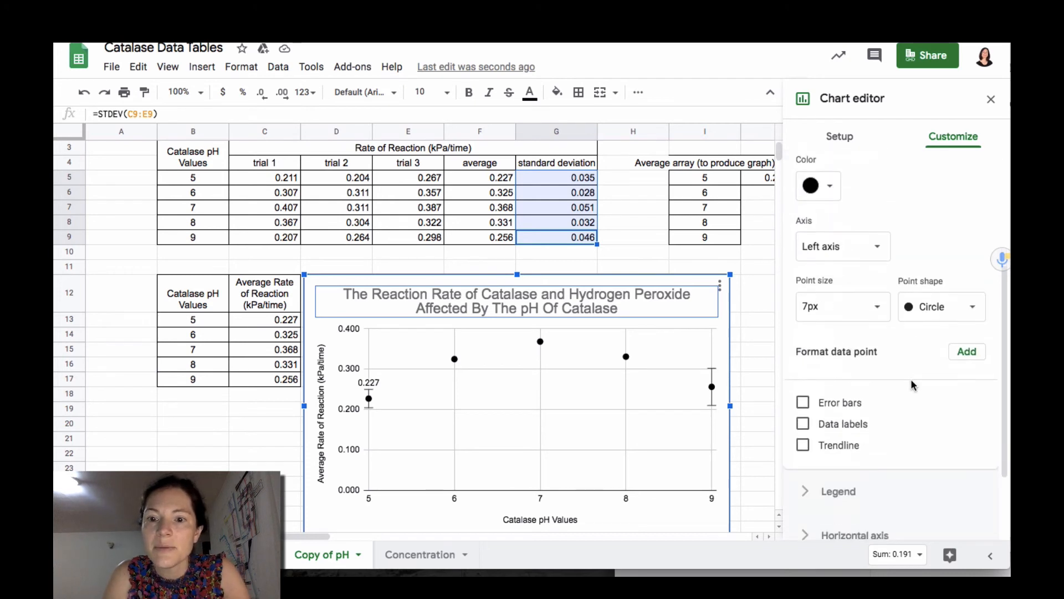
{"action": "left_click", "coordinate": [802, 401]}
{"action": "left_click", "coordinate": [832, 450]}
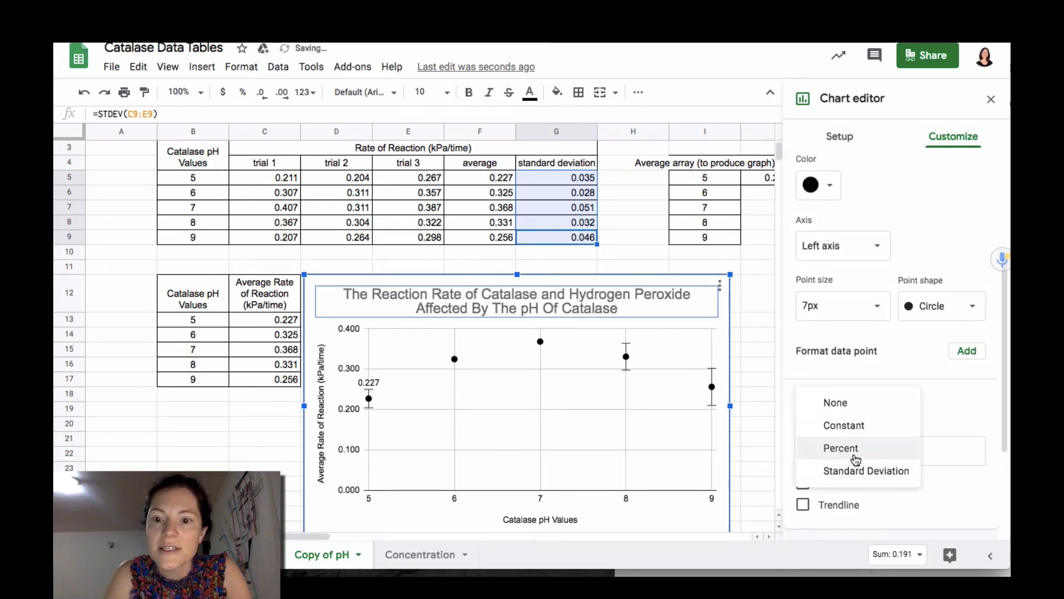
{"action": "left_click", "coordinate": [837, 423]}
Set the constant error bar value of Data series 4 to 0.032.
{"action": "double_click", "coordinate": [923, 447]}
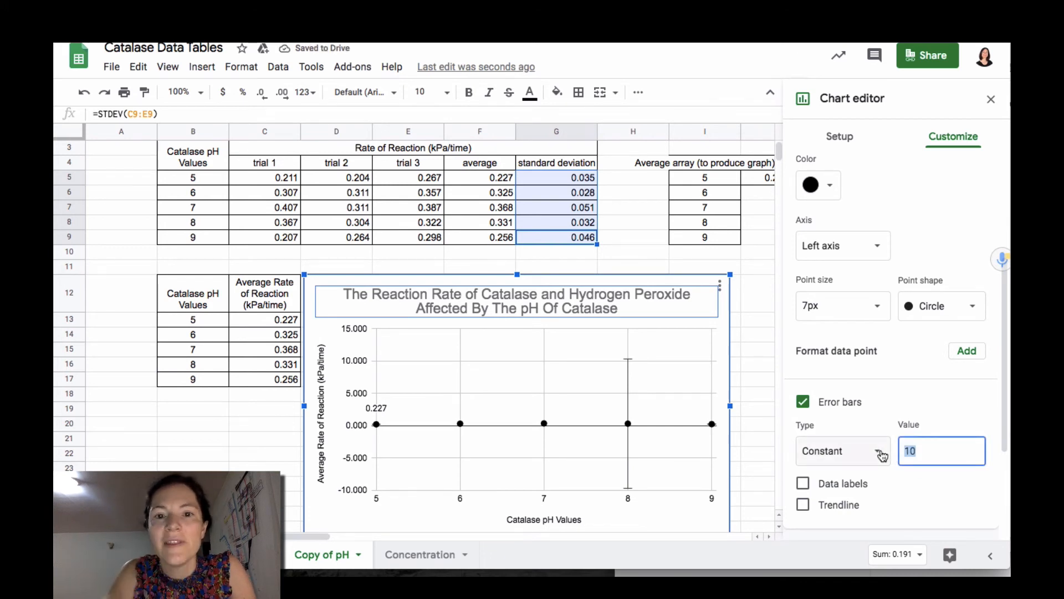
{"action": "key", "text": "BackSpace"}
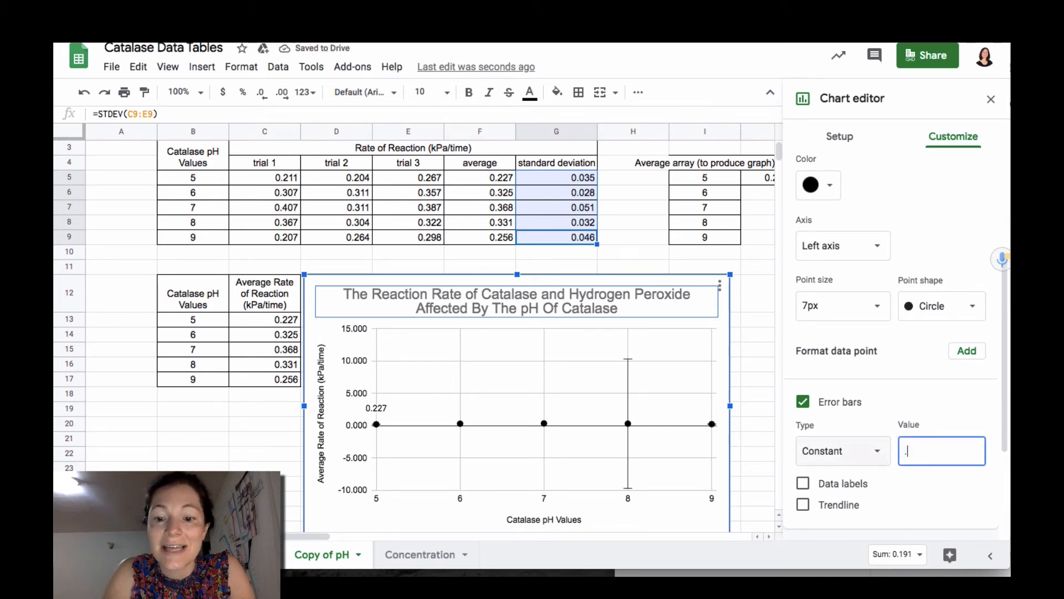
{"action": "type", "text": "0"}
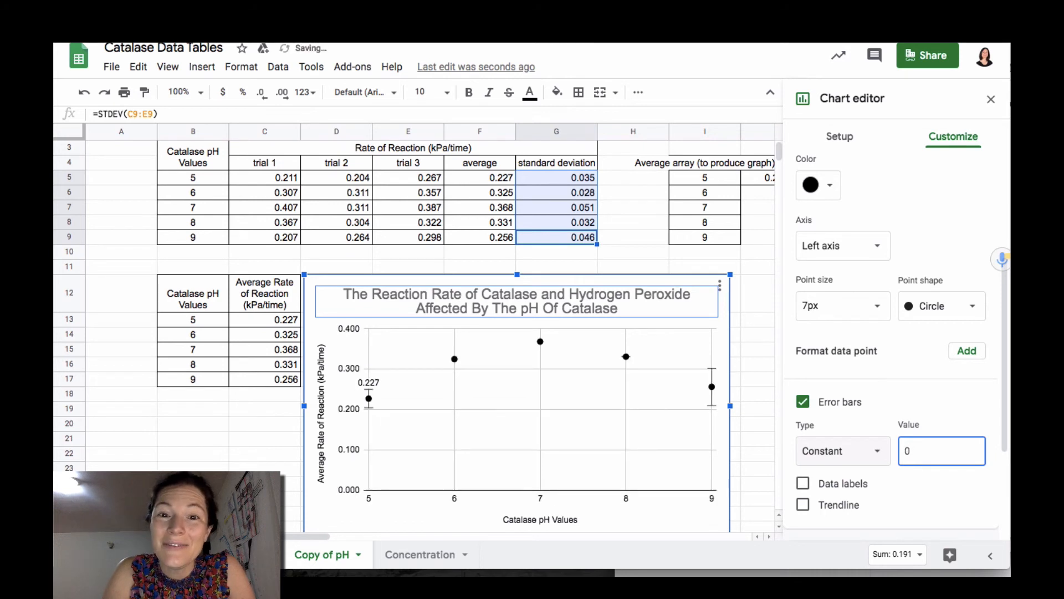
{"action": "type", "text": "32"}
{"action": "key", "text": "BackSpace"}
{"action": "key", "text": "BackSpace"}
{"action": "key", "text": "BackSpace"}
{"action": "type", "text": "3"}
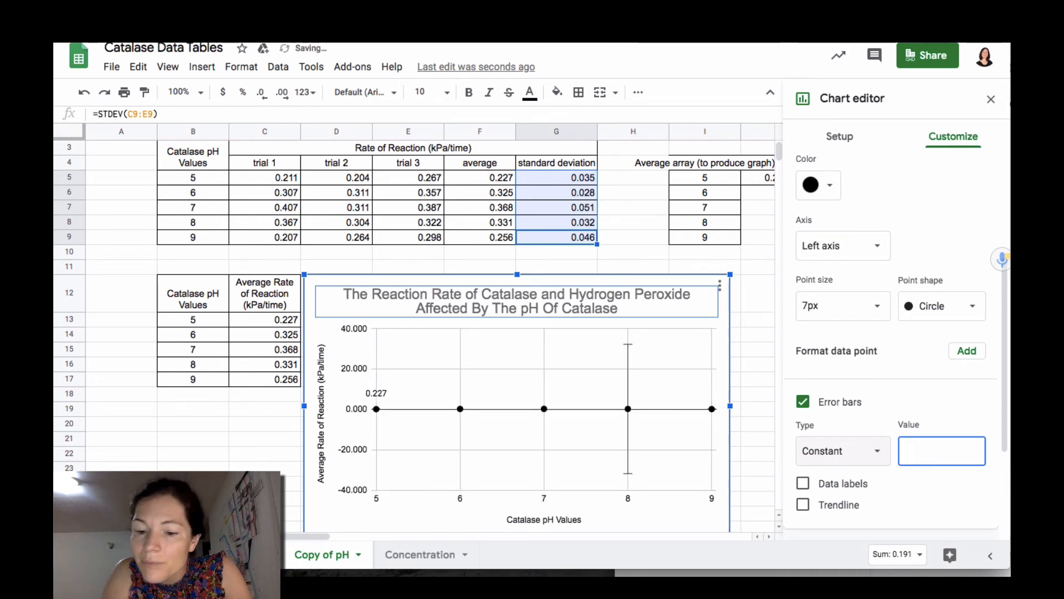
{"action": "type", "text": "0.032"}
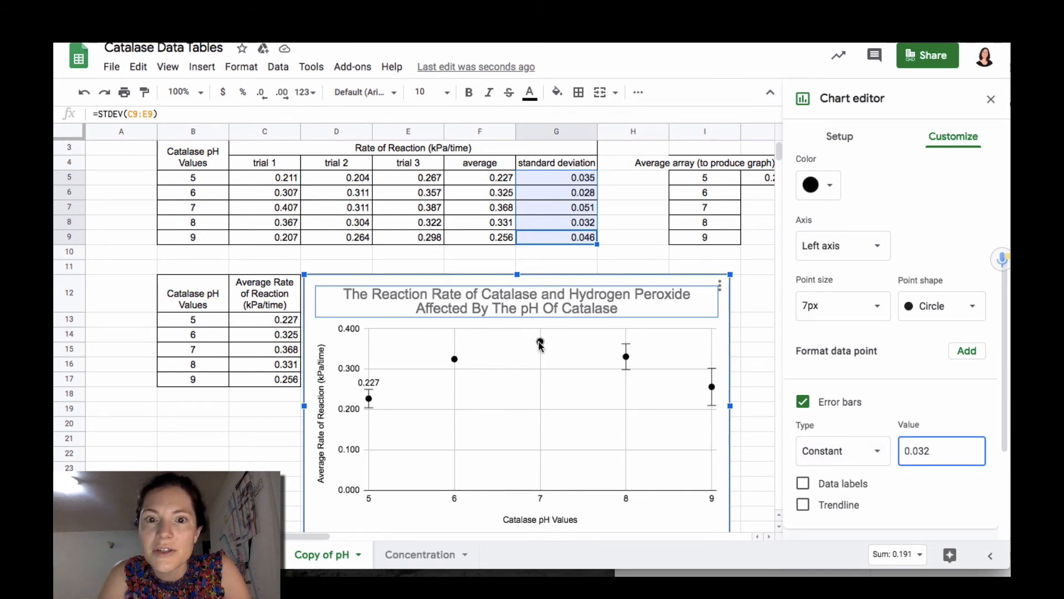
Add error bars to the pH 7 point's Data series 3 with type Constant and value 0.051.
{"action": "left_click", "coordinate": [540, 342]}
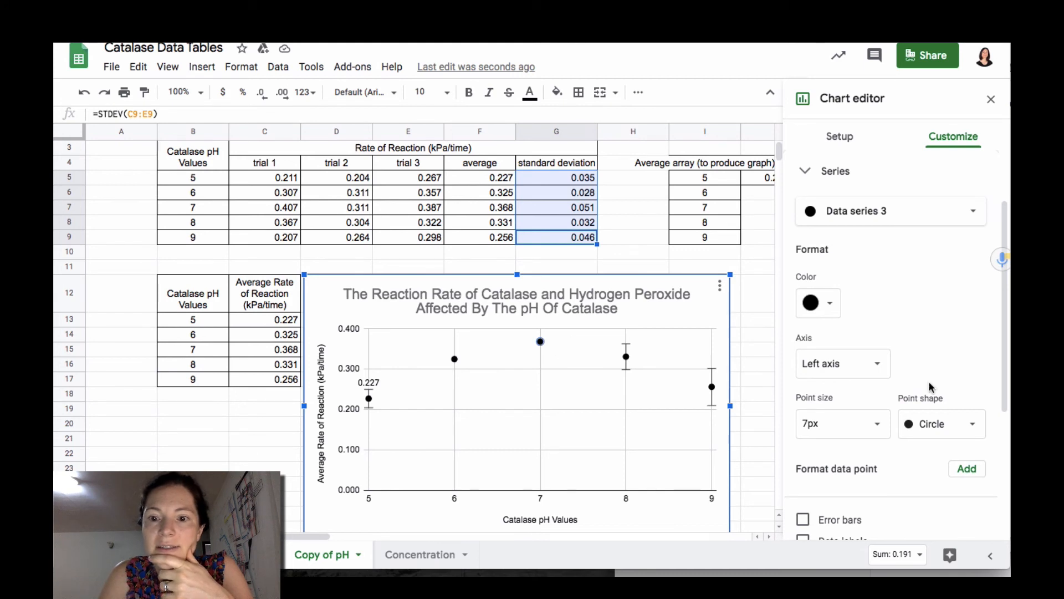
{"action": "scroll", "coordinate": [930, 384], "scroll_direction": "down", "scroll_amount": 3}
{"action": "left_click", "coordinate": [803, 335]}
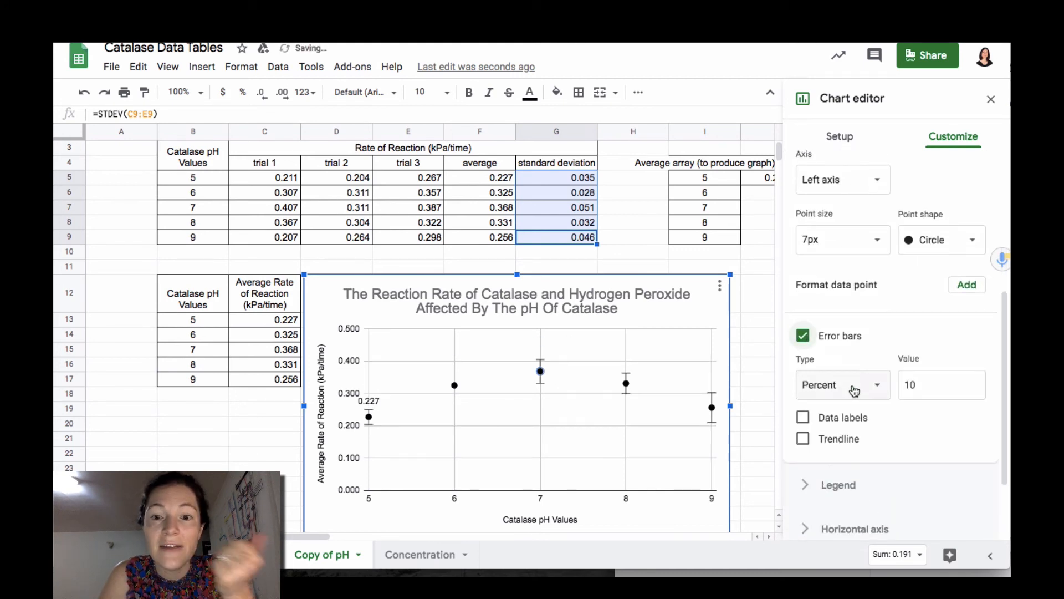
{"action": "left_click", "coordinate": [851, 385]}
{"action": "left_click", "coordinate": [852, 363]}
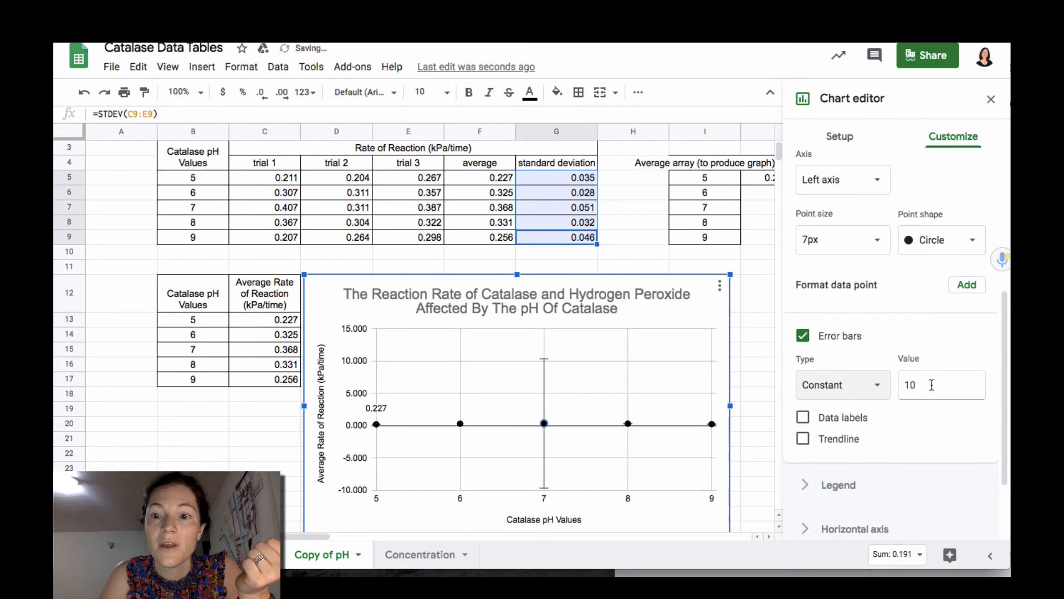
{"action": "left_click_drag", "start_coordinate": [920, 384], "coordinate": [894, 389]}
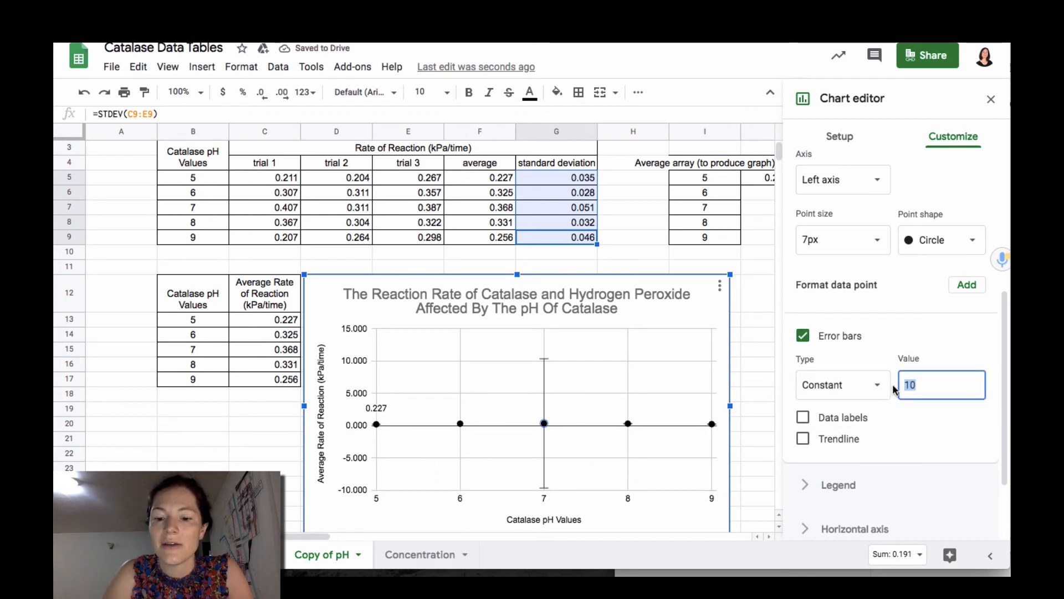
{"action": "type", "text": ".05"}
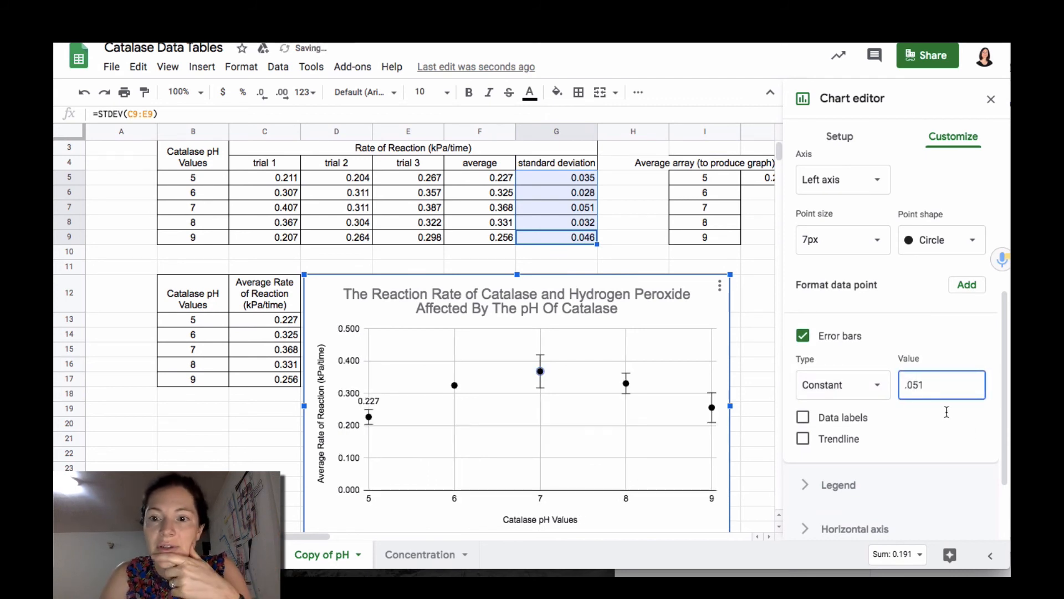
{"action": "left_click", "coordinate": [949, 443]}
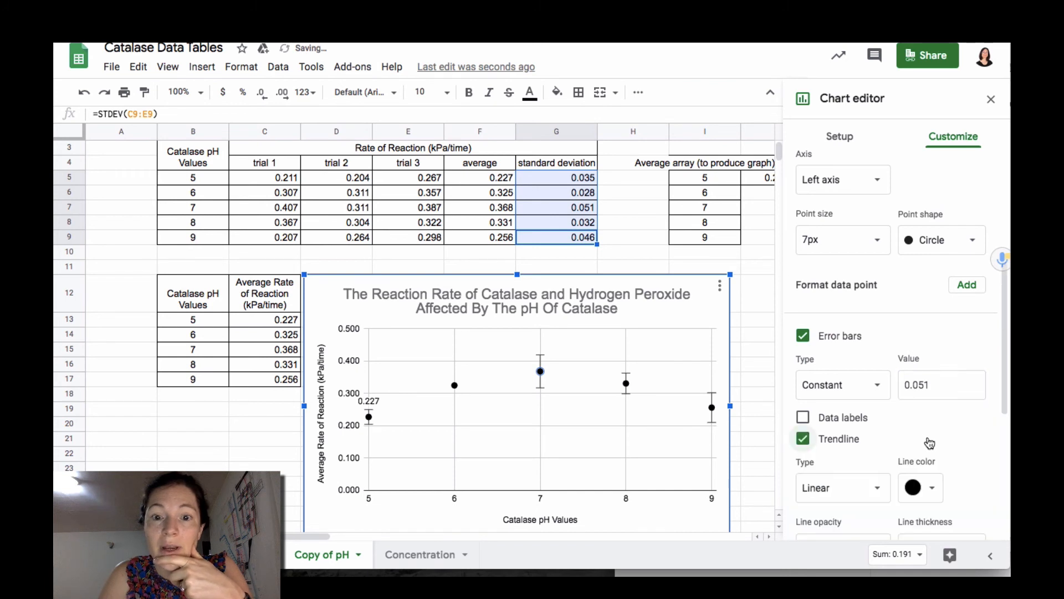